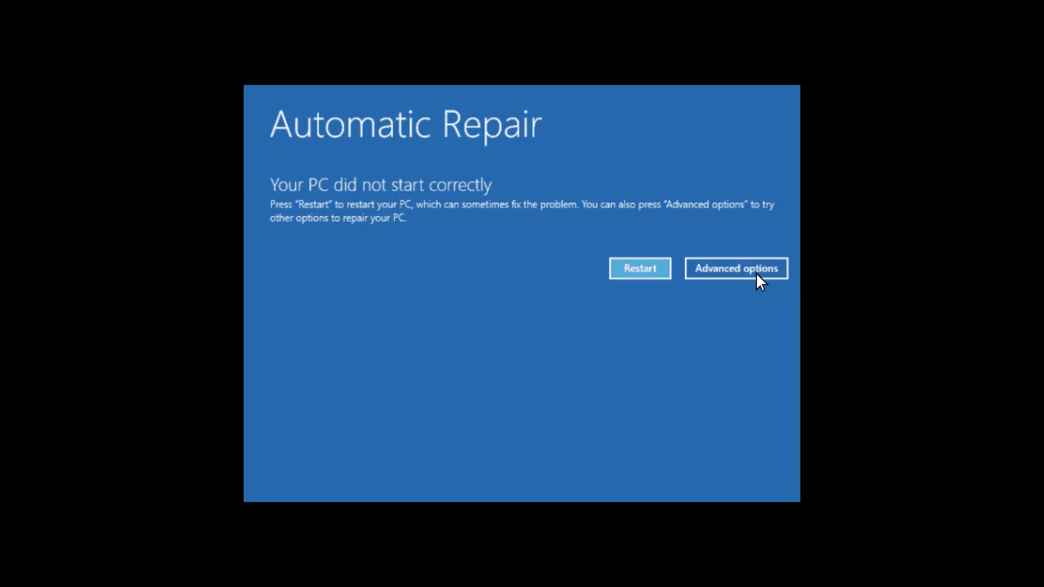
Restart from Windows Recovery's Troubleshoot Start-up Settings to boot into Safe Mode
left_click(755, 274)
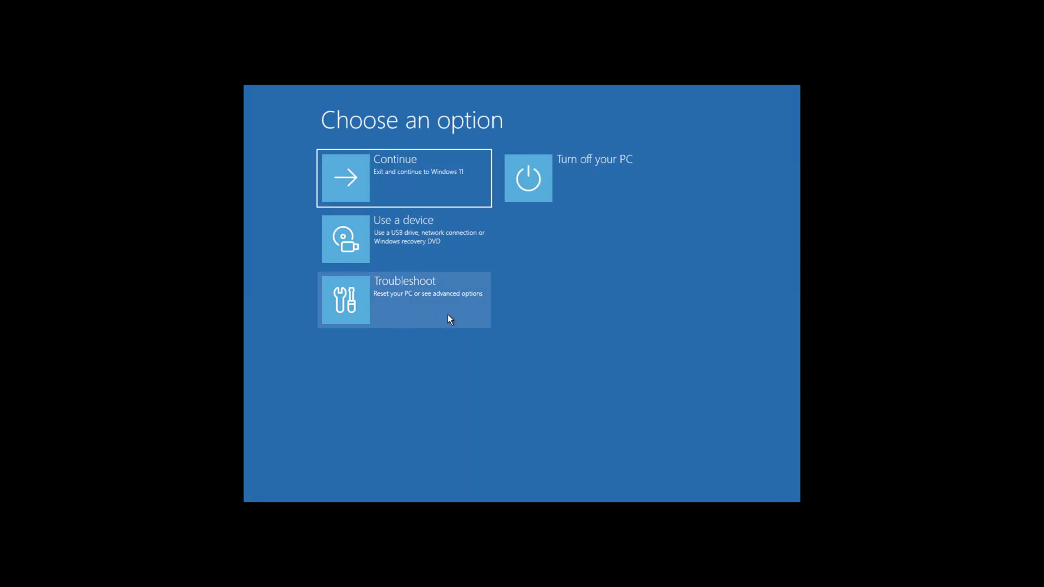
left_click(423, 319)
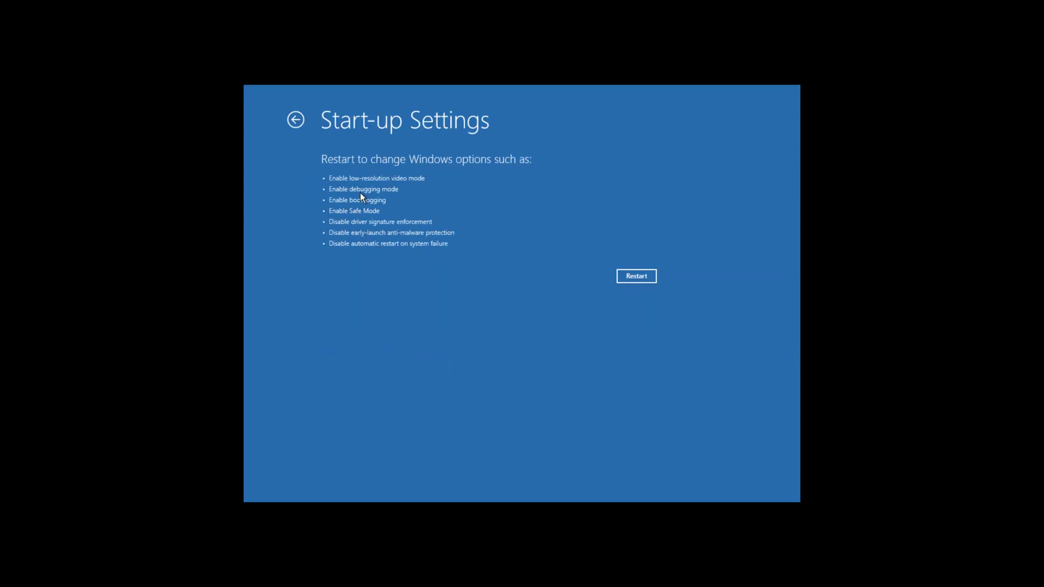
left_click(633, 280)
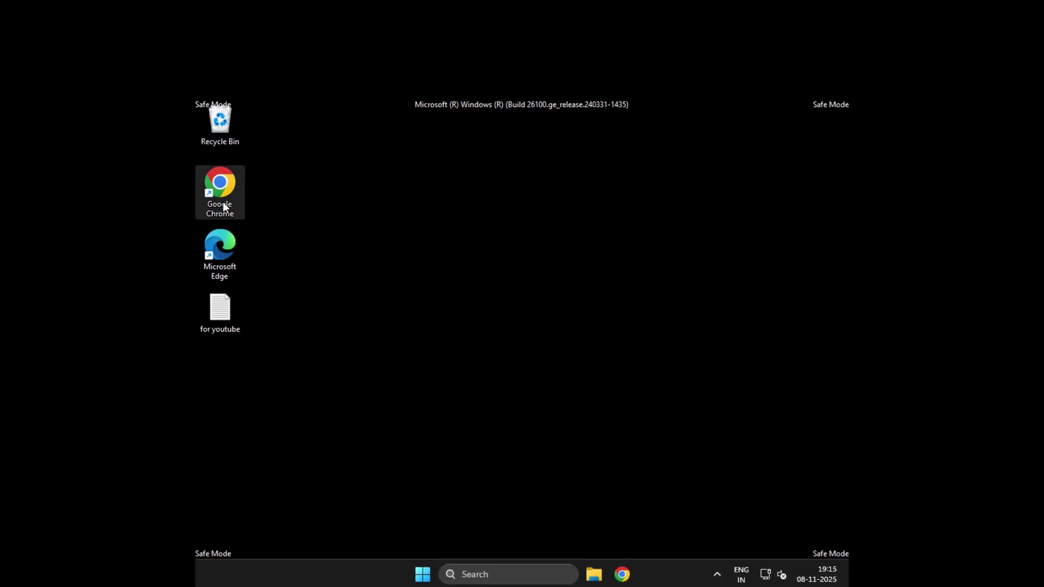
Launch Chrome and copy the guru3d DDU download link from the Notepad notes
double_click(224, 208)
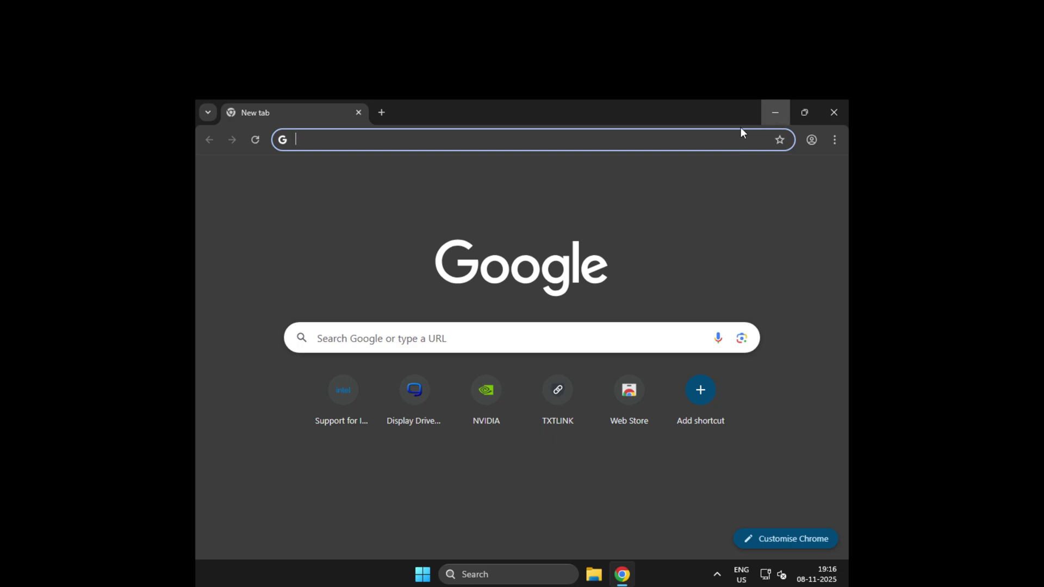
left_click(775, 112)
double_click(220, 310)
triple_click(385, 288)
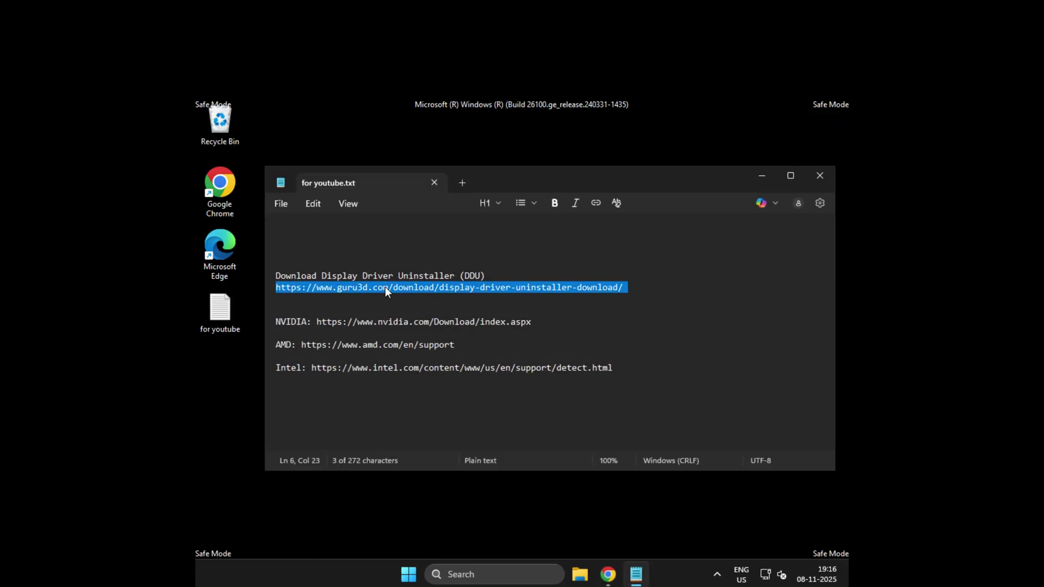
right_click(385, 286)
left_click(448, 503)
left_click(424, 391)
Load the guru3d DDU download page in Chrome from the copied link
left_click(761, 175)
left_click(607, 574)
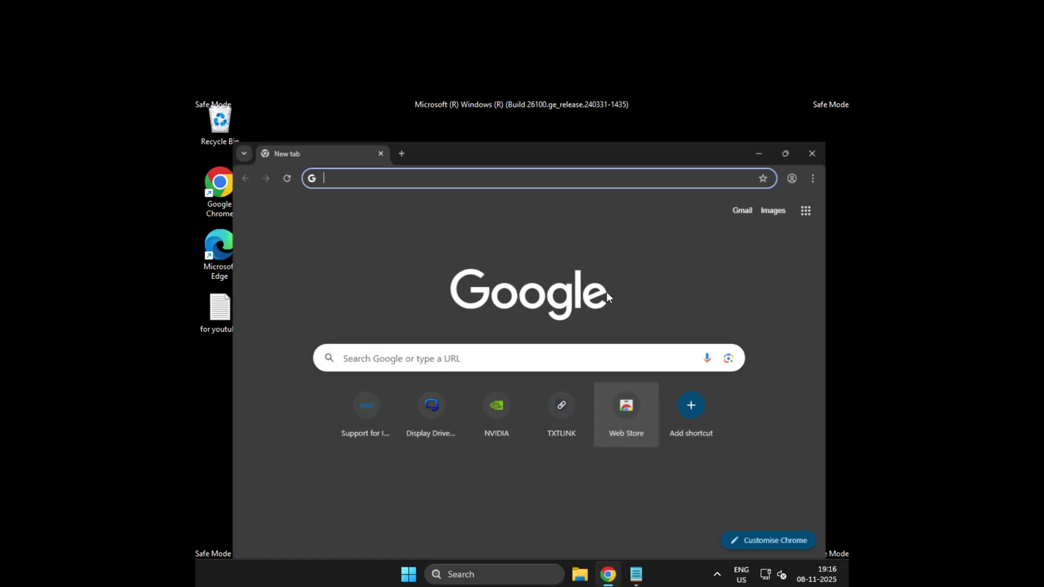
right_click(550, 140)
left_click(371, 255)
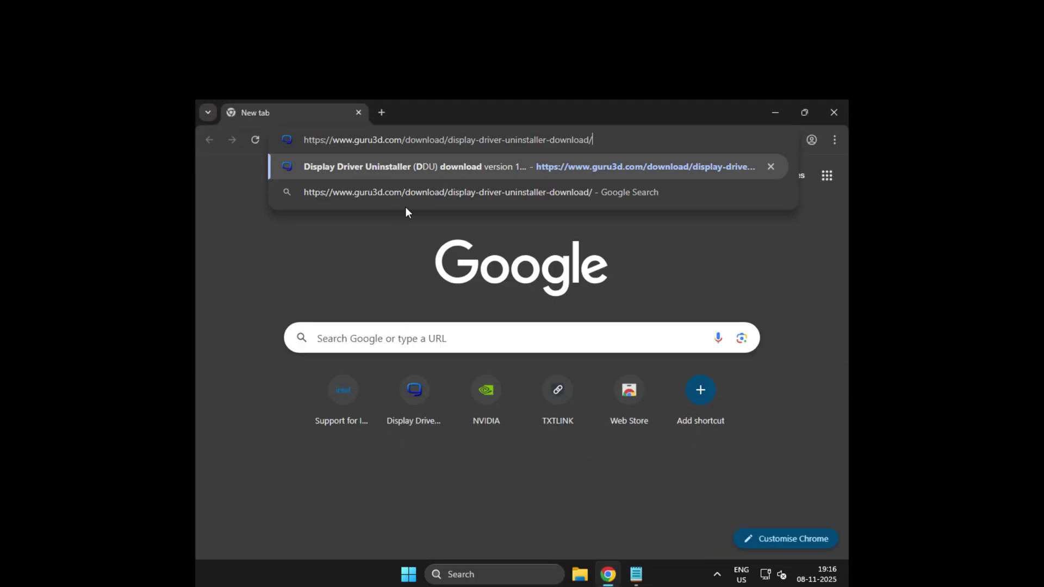
key("Return")
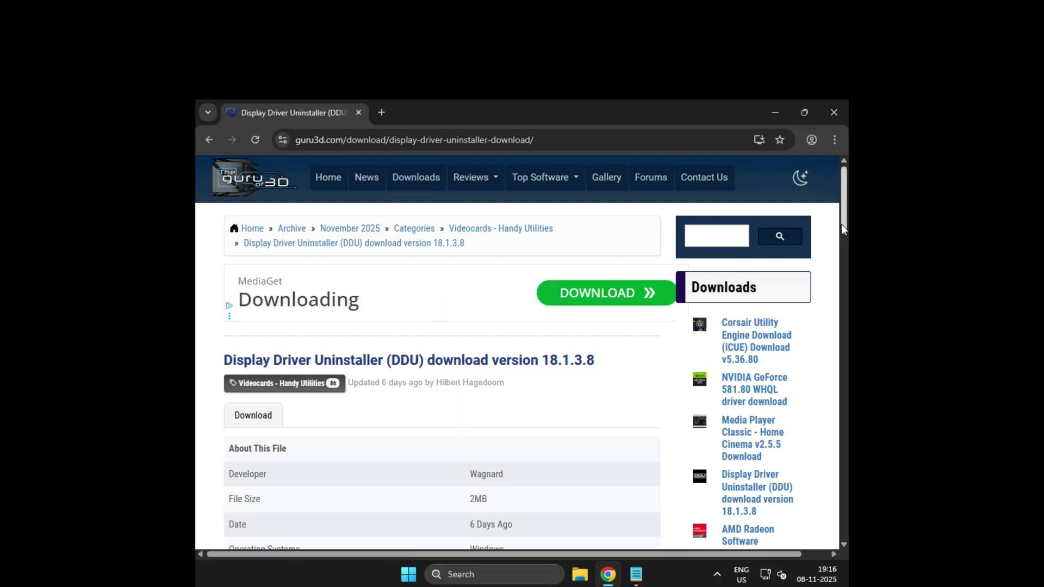
Download DDU from the Mirror (EU) link and show the zip in its folder
left_click_drag(842, 228, 841, 273)
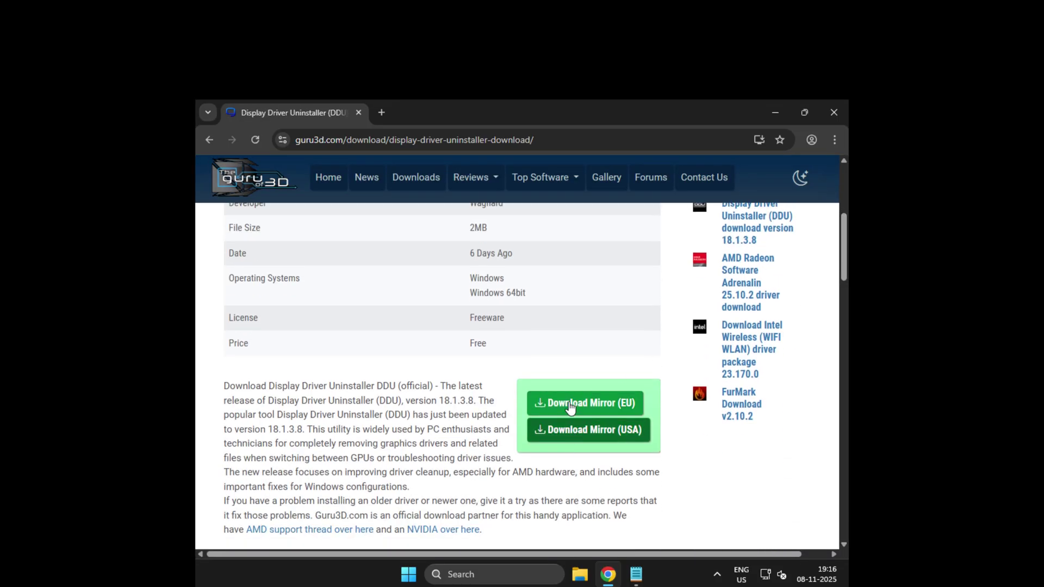
left_click(569, 405)
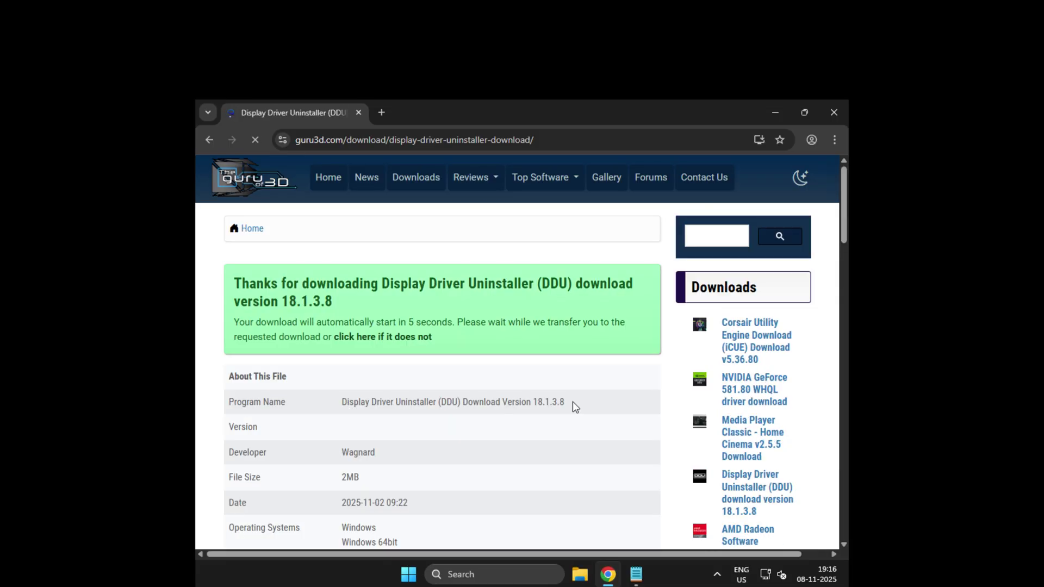
left_click_drag(271, 341, 437, 340)
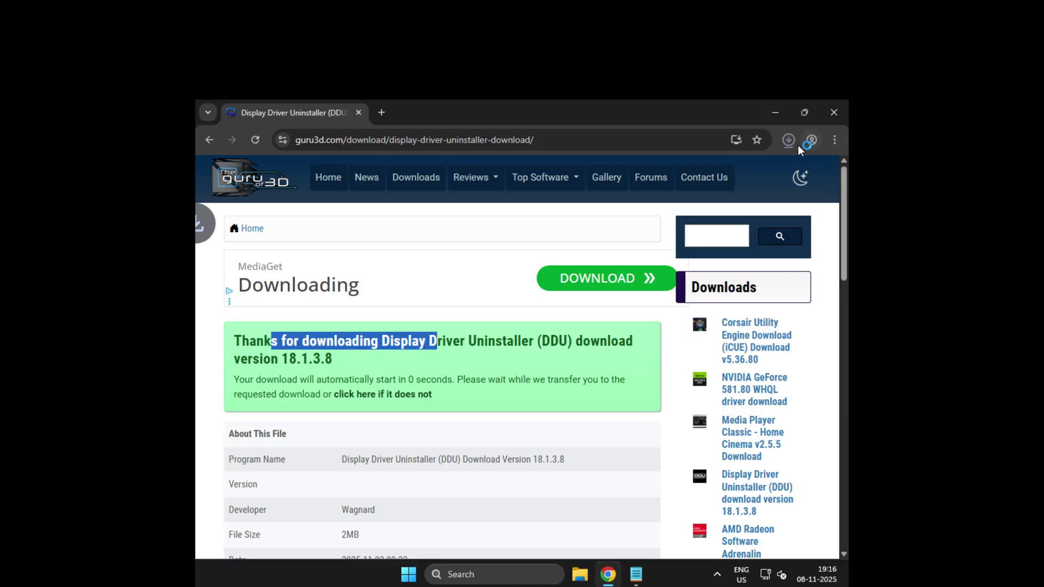
left_click(790, 141)
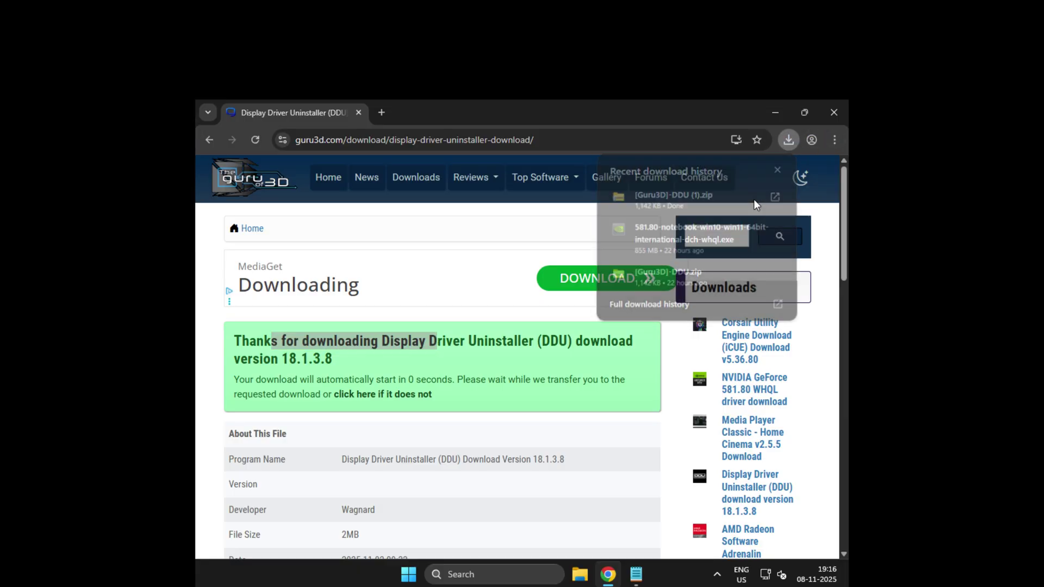
left_click(774, 197)
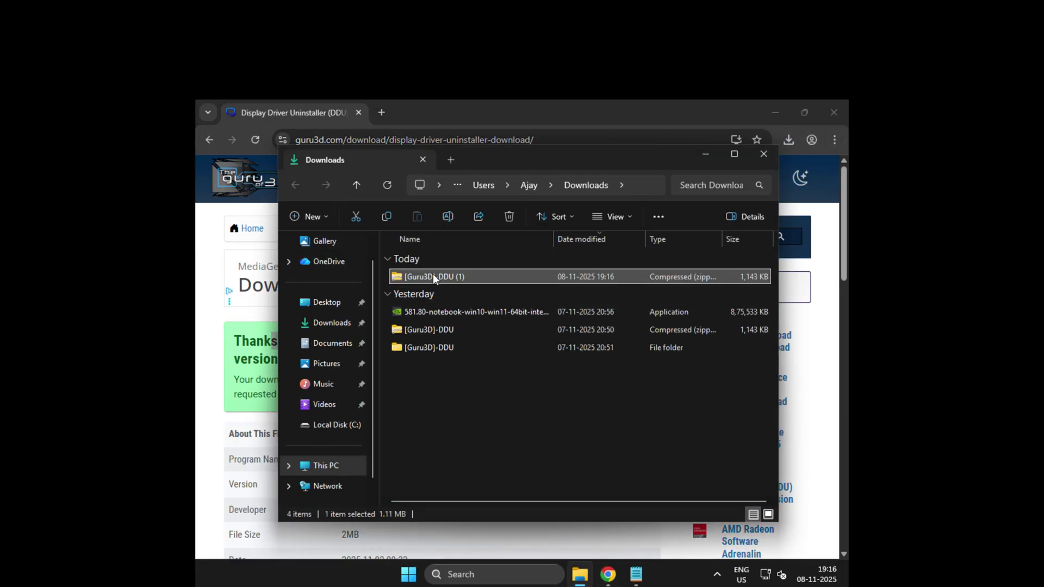
Extract the DDU zip with WinRAR, unpack DDU v18.1.3.8, and launch Display Driver Uninstaller
right_click(434, 277)
mouse_move(475, 456)
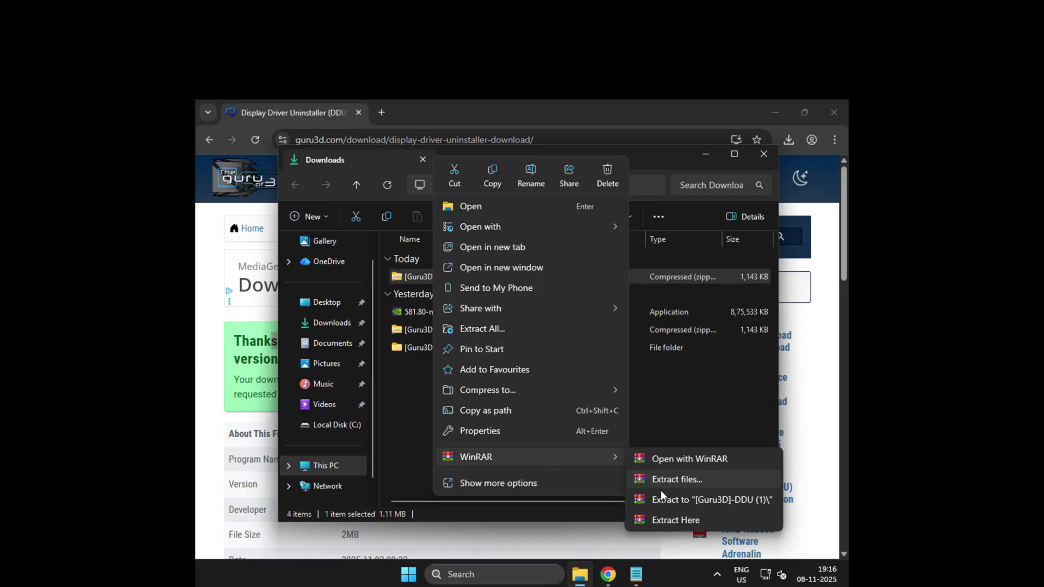
left_click(669, 501)
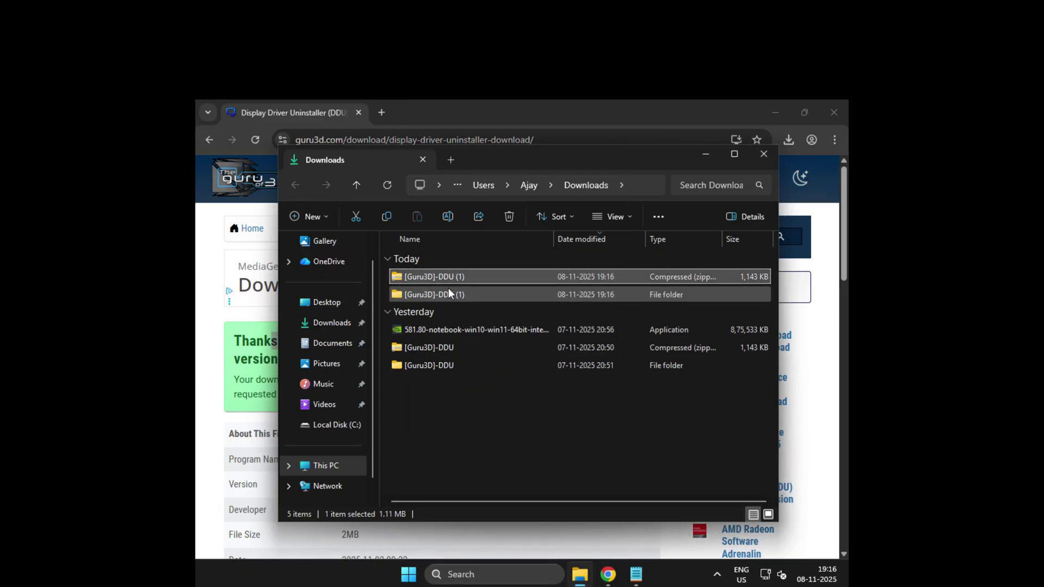
double_click(436, 295)
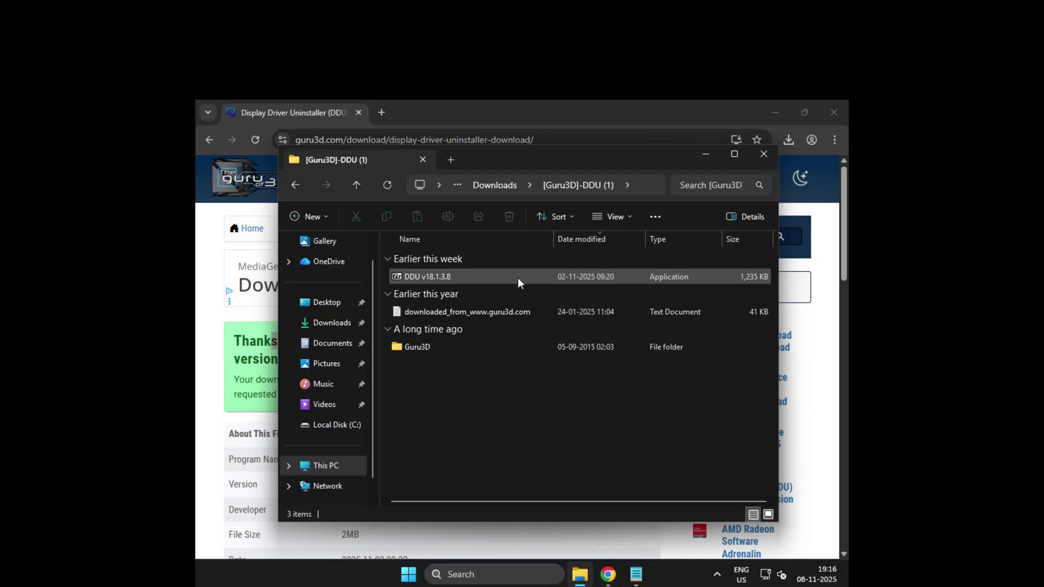
double_click(673, 276)
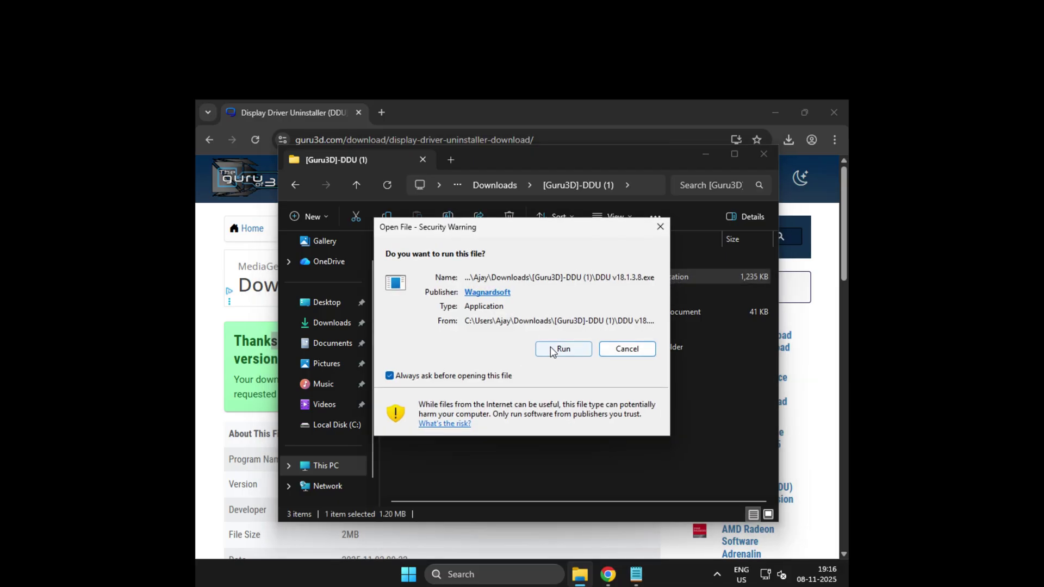
left_click(553, 350)
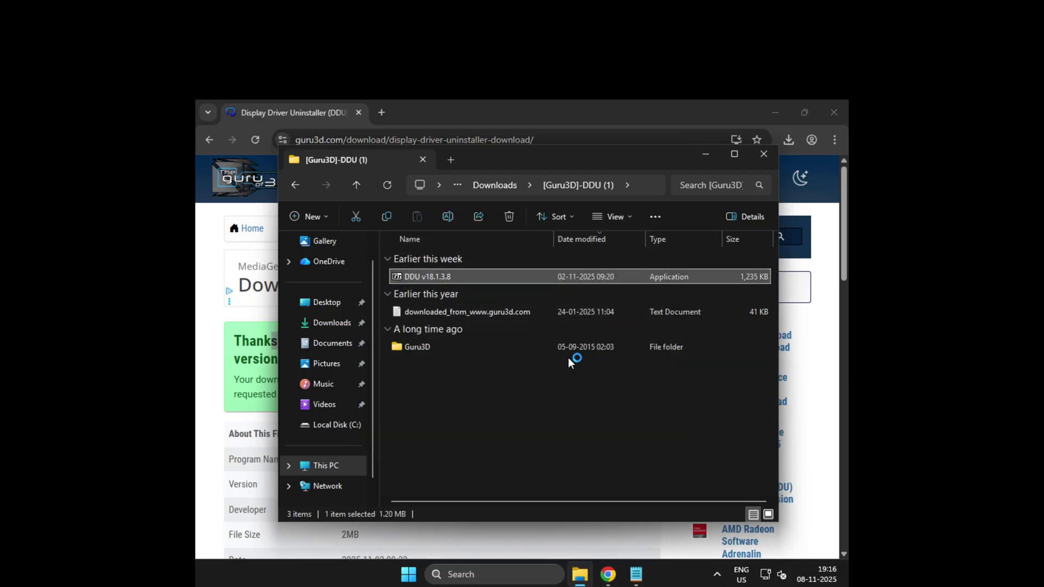
left_click(540, 361)
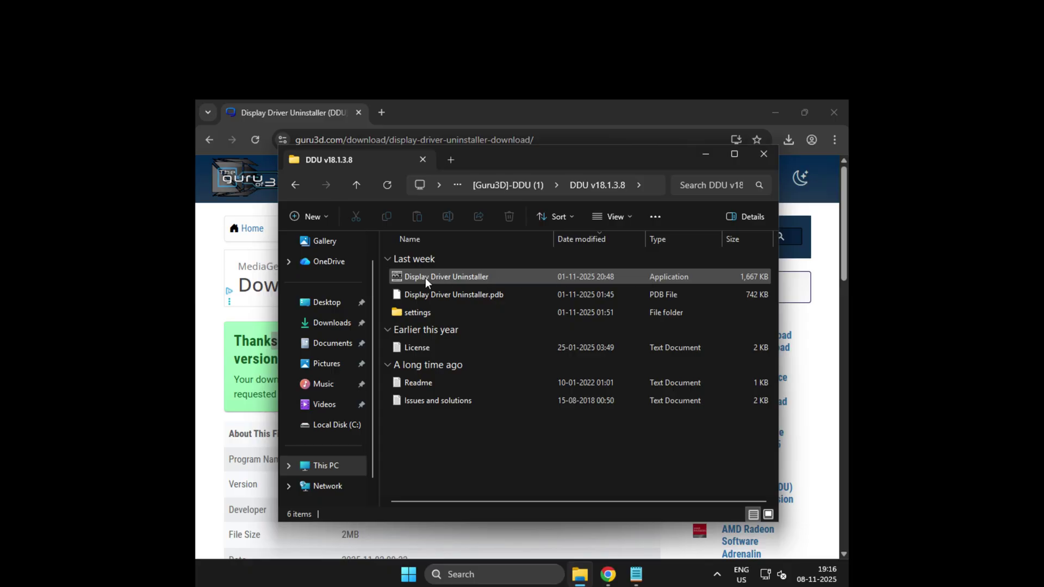
double_click(520, 279)
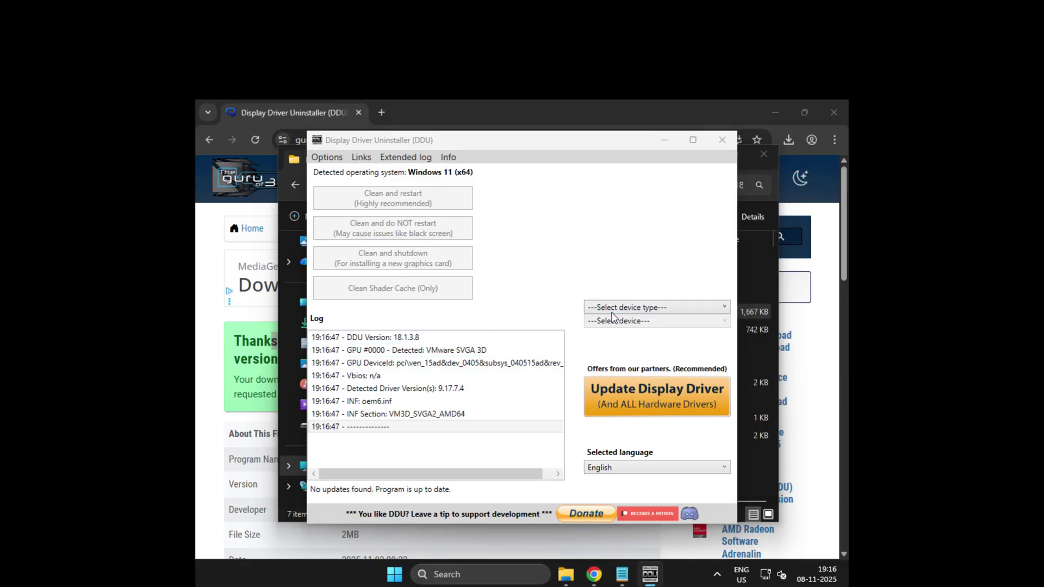
Dismiss DDU's first-launch notice and Options window, then set the device type to GPU
left_click(689, 409)
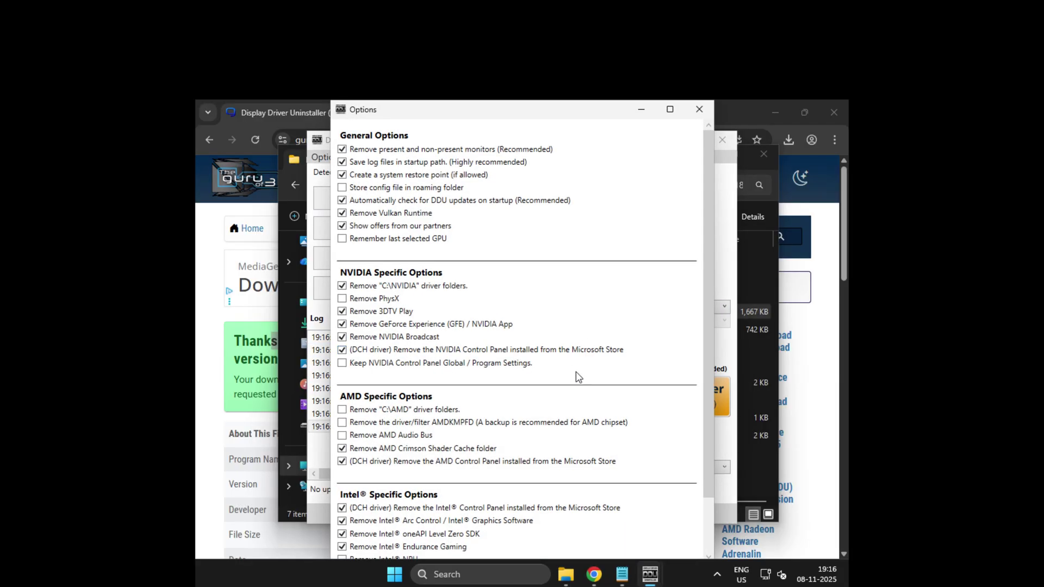
left_click(699, 110)
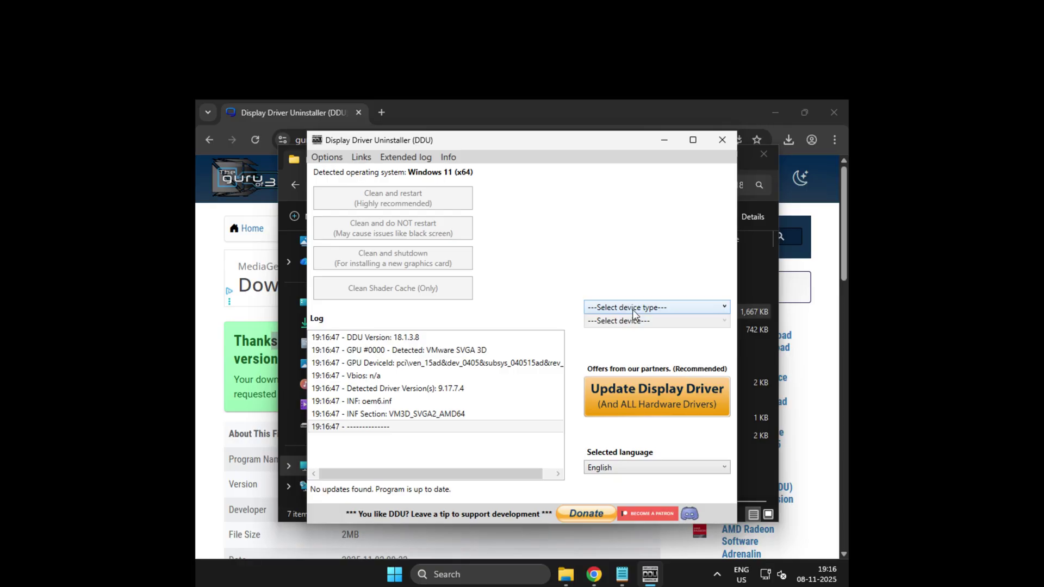
left_click(615, 308)
left_click(605, 349)
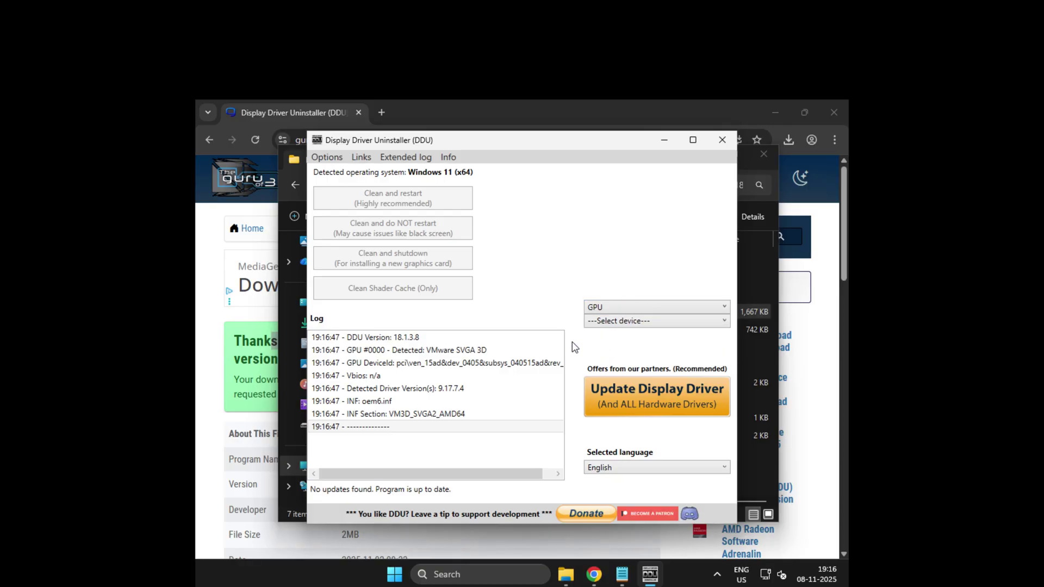
left_click(639, 320)
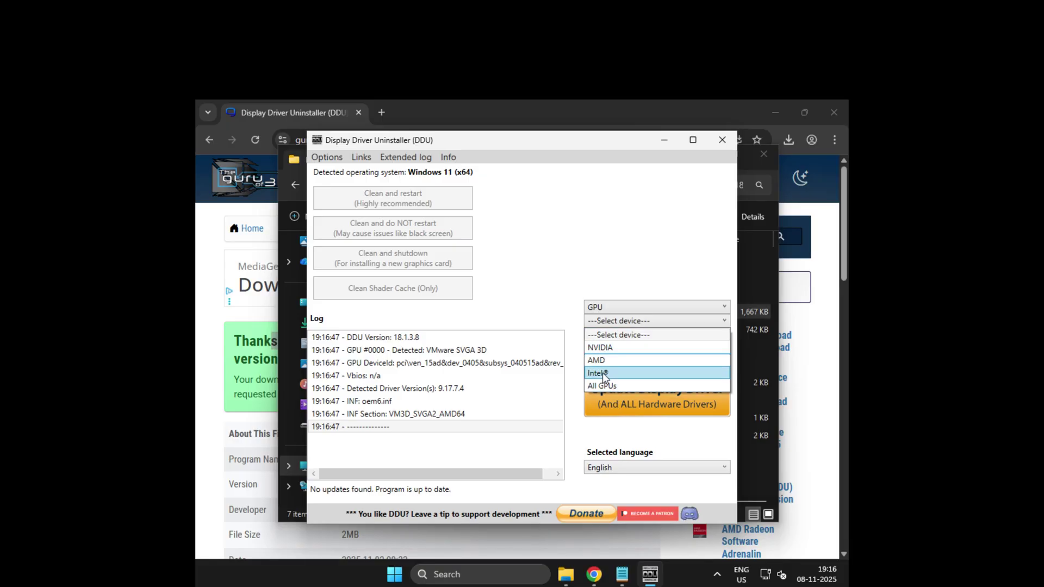
Open Device Manager and confirm the display adapter under Display adaptors is VMware SVGA 3D
left_click(480, 575)
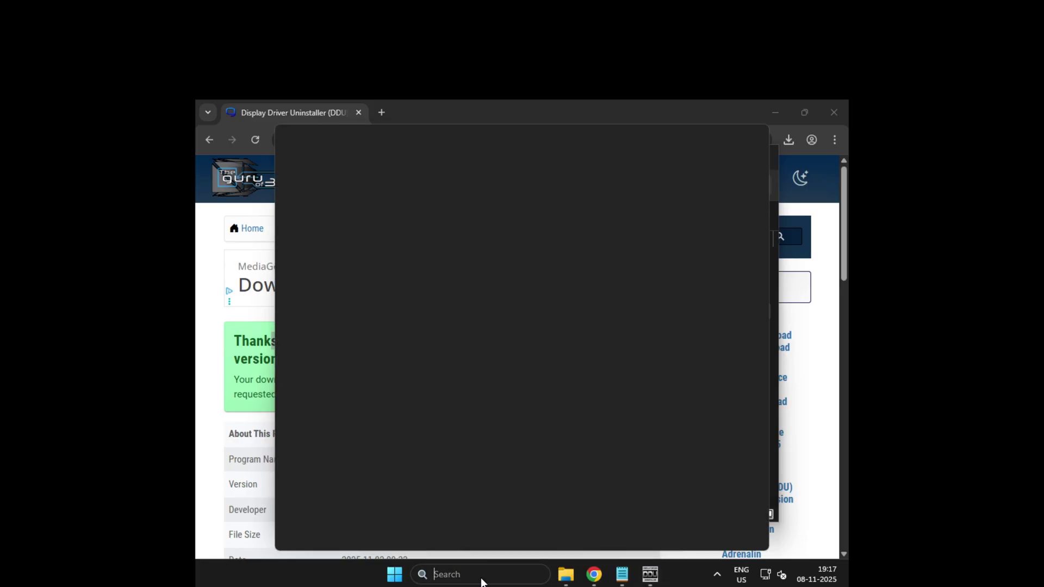
type("dev")
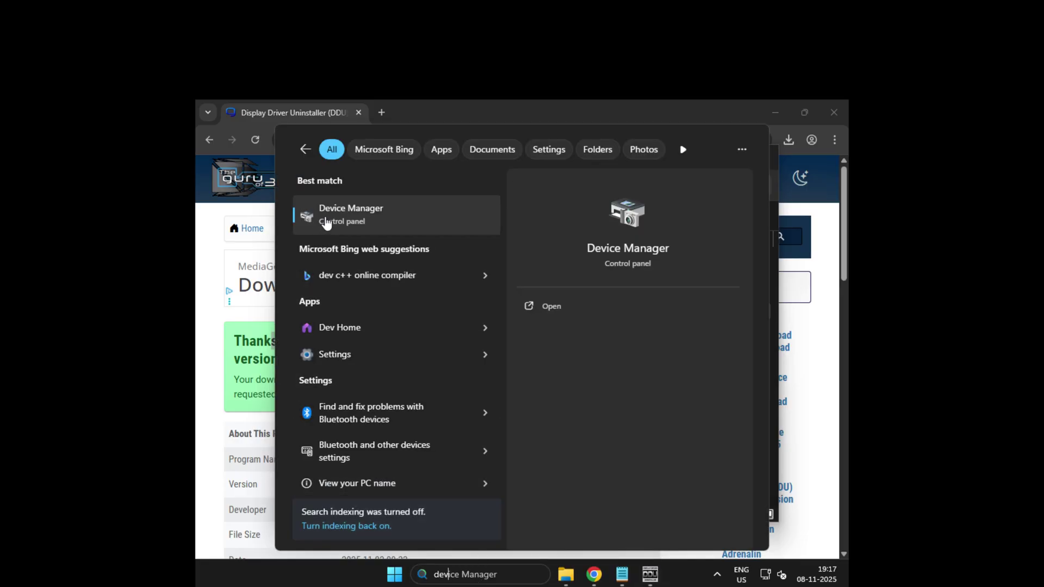
key("Return")
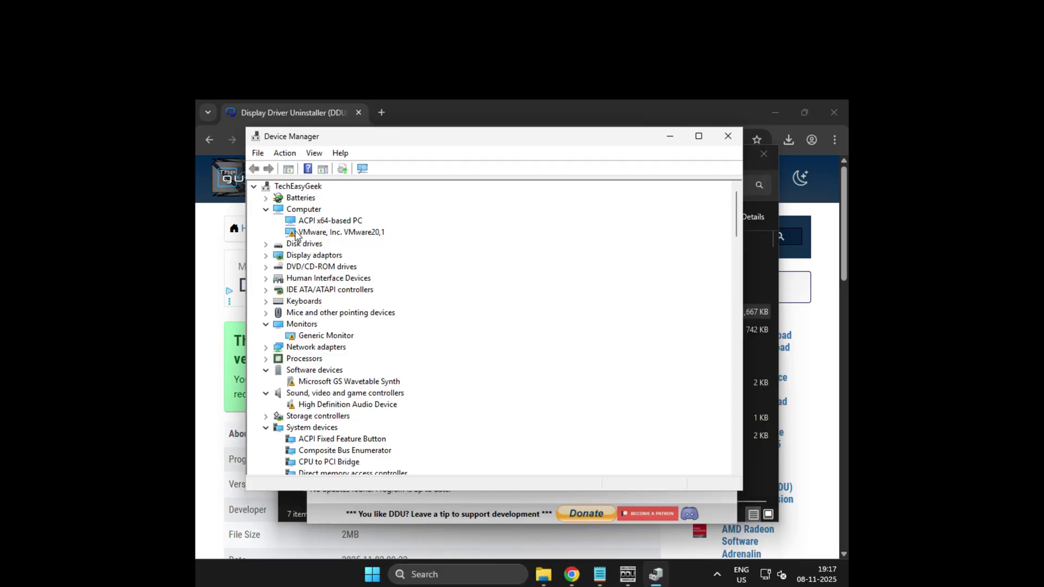
left_click(266, 209)
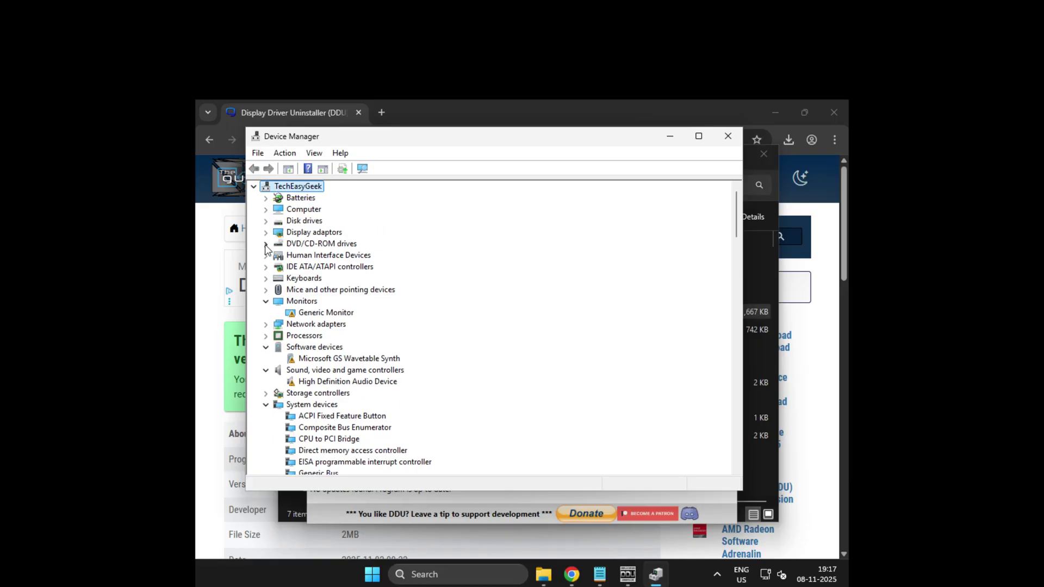
left_click(267, 232)
left_click(324, 243)
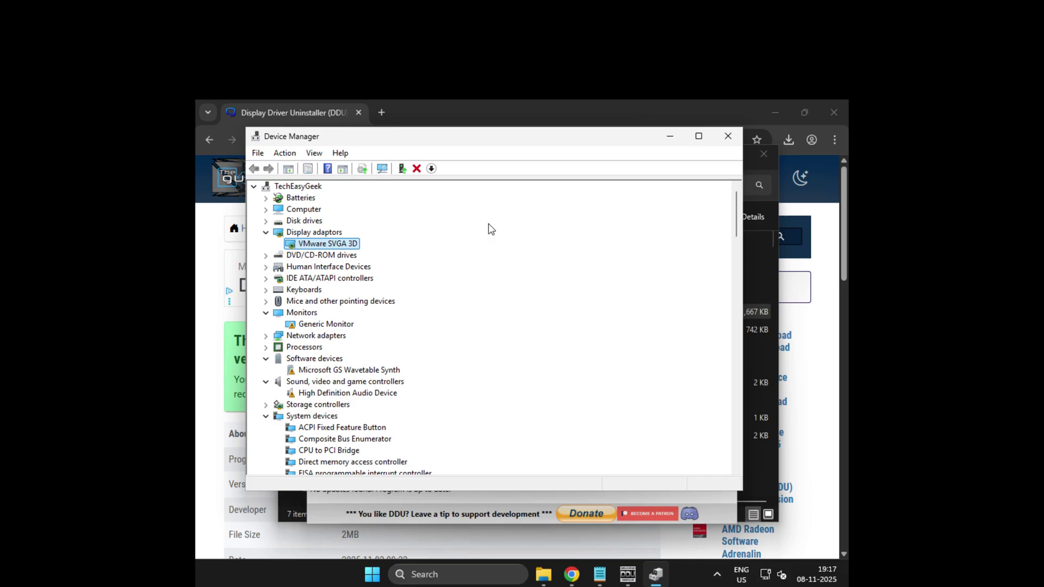
left_click(668, 140)
Select NVIDIA as the GPU vendor in DDU and run Clean and restart
left_click(613, 323)
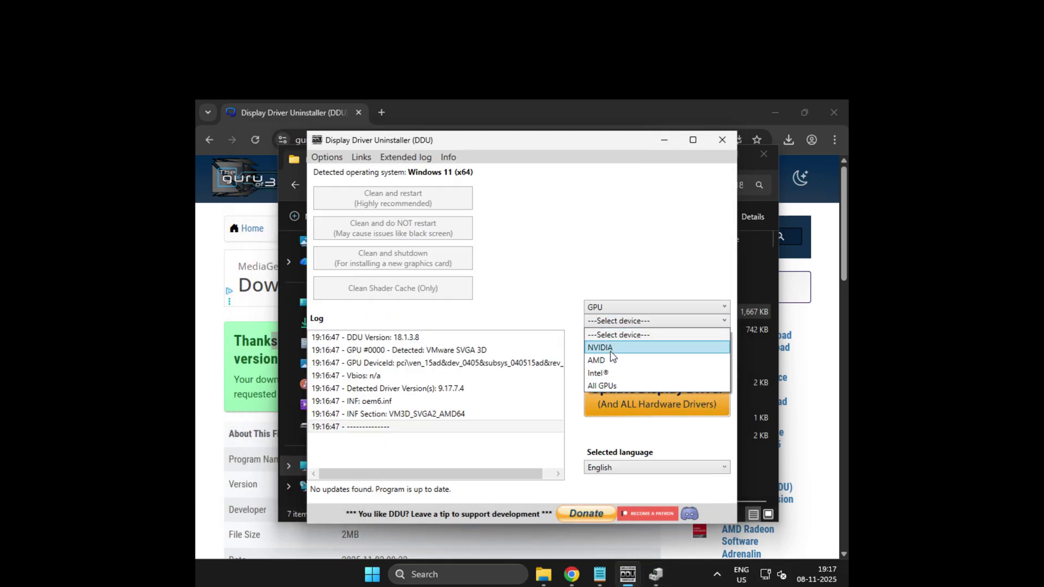
left_click(610, 350)
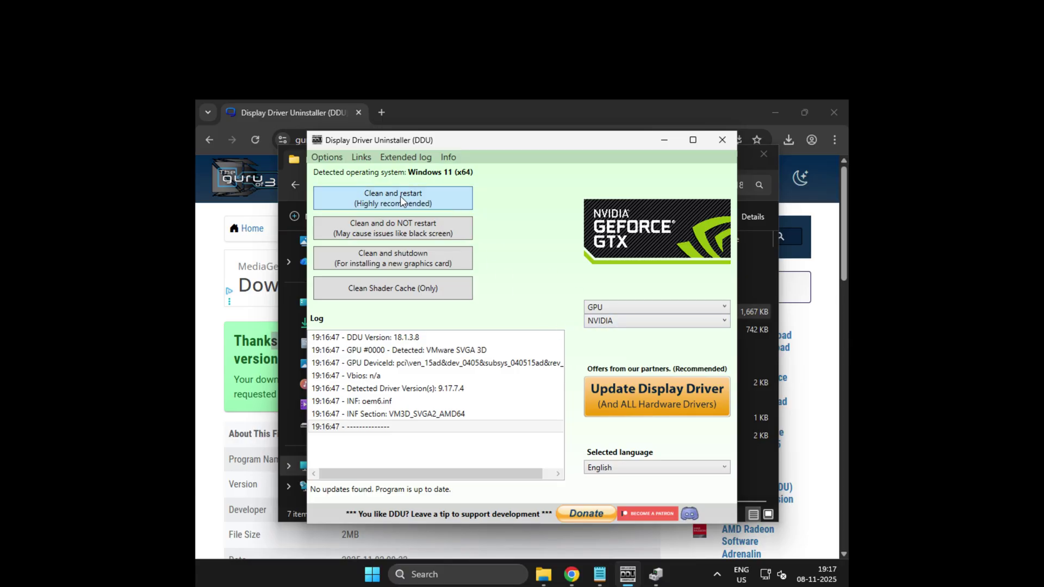
left_click(446, 199)
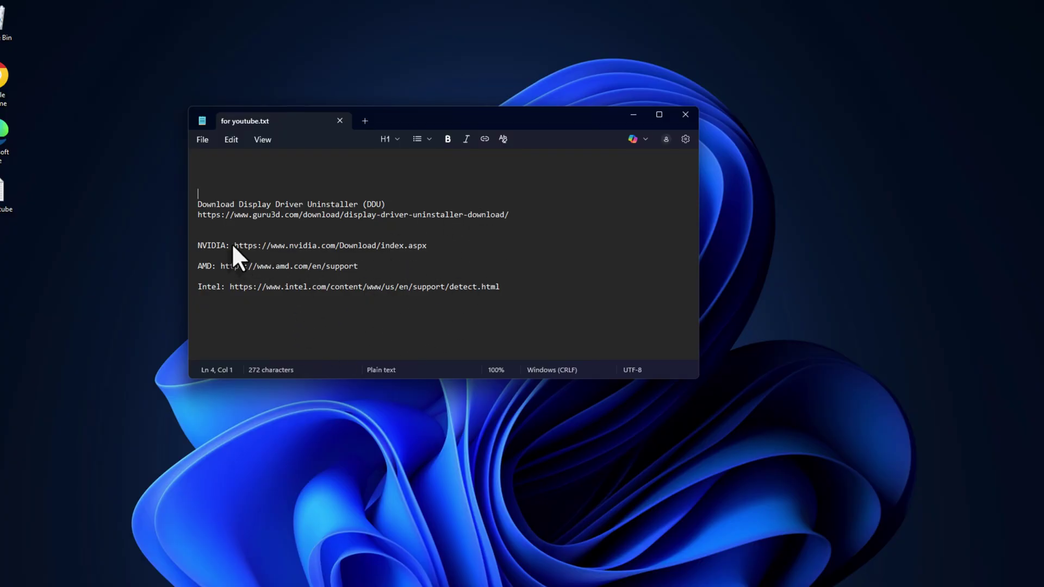
Copy the NVIDIA driver download URL from the Notepad notes file
left_click_drag(234, 245, 454, 240)
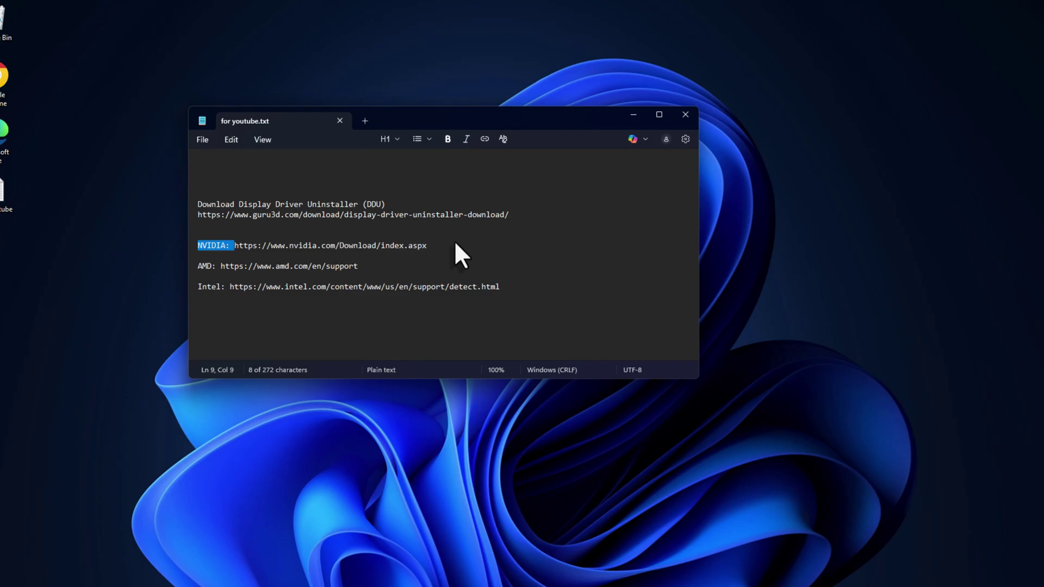
right_click(299, 247)
left_click(356, 264)
left_click(309, 234)
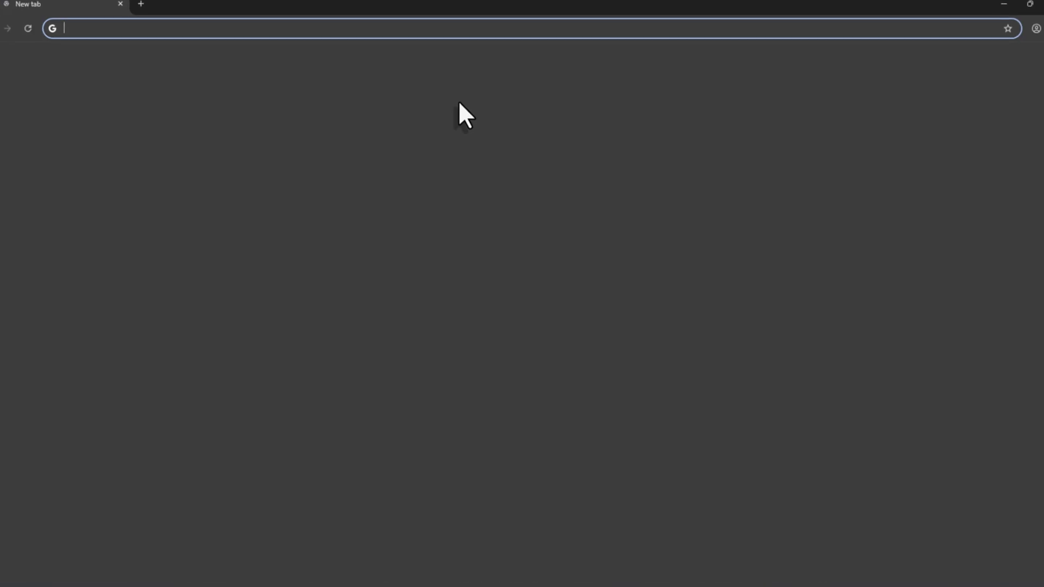
Load the NVIDIA Drivers page from the copied link and accept all cookies
right_click(455, 33)
left_click(493, 126)
key("Return")
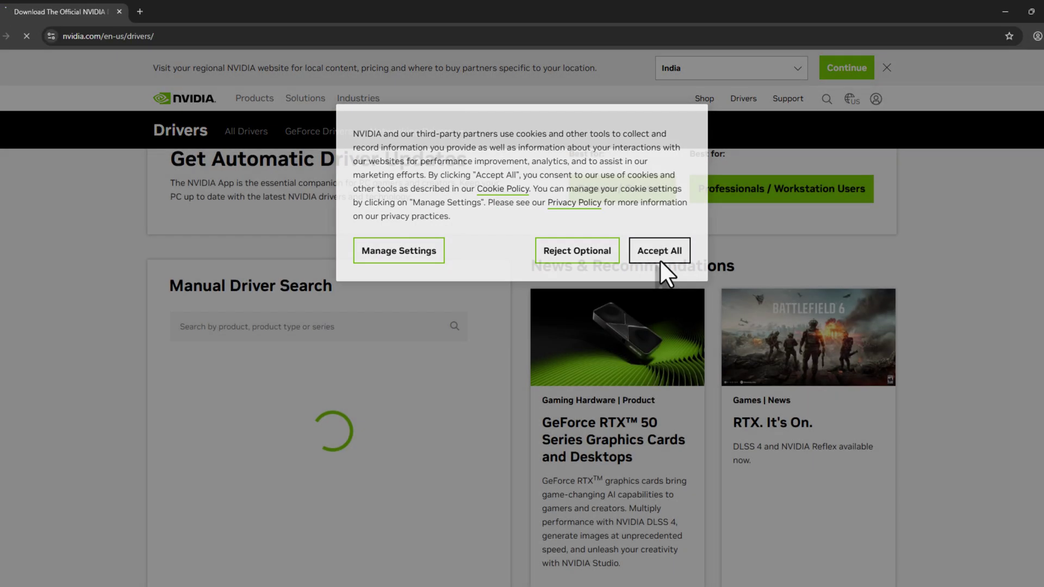
left_click(660, 255)
scroll(432, 333, "down", 3)
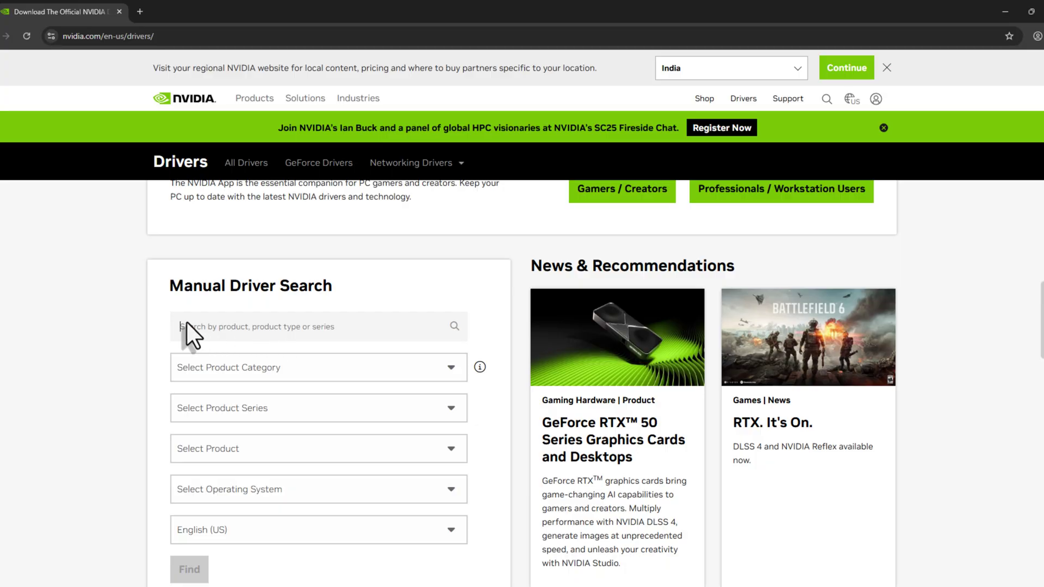
Search drivers for 'rtx 5080 windows 11', choose GeForce RTX 5080, and find drivers
left_click(323, 334)
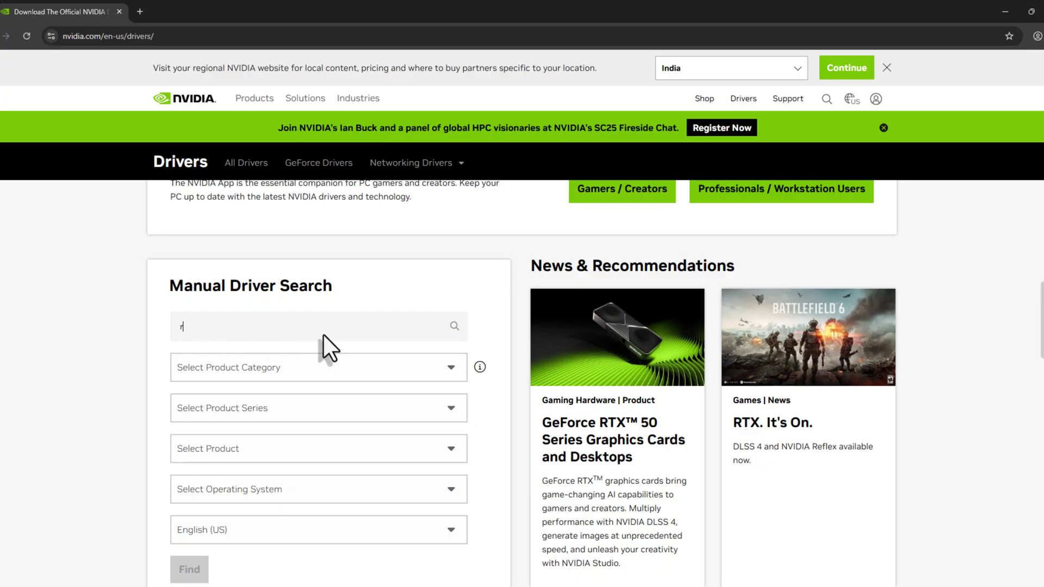
type("rtx")
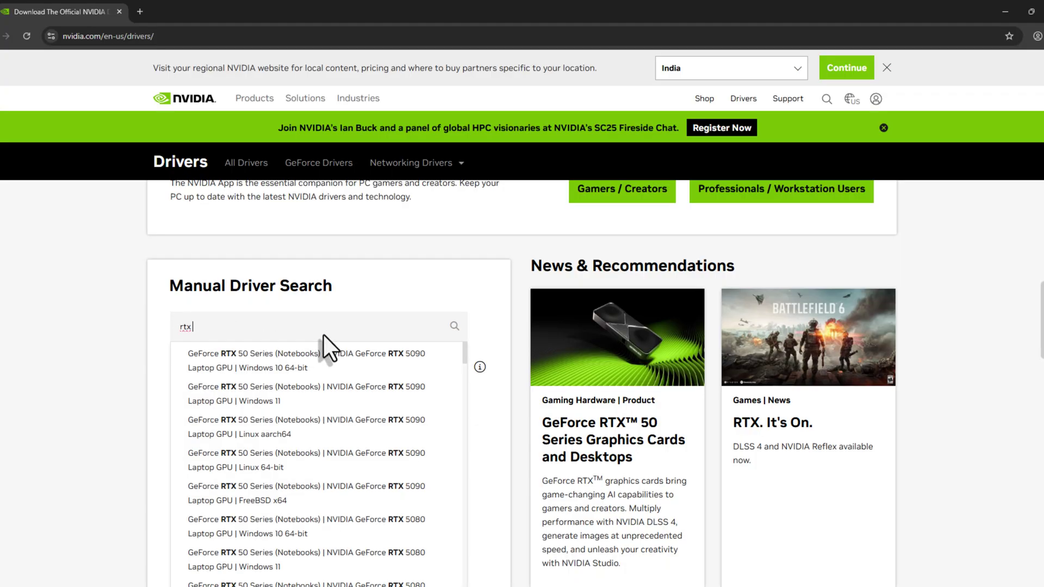
type(" 508")
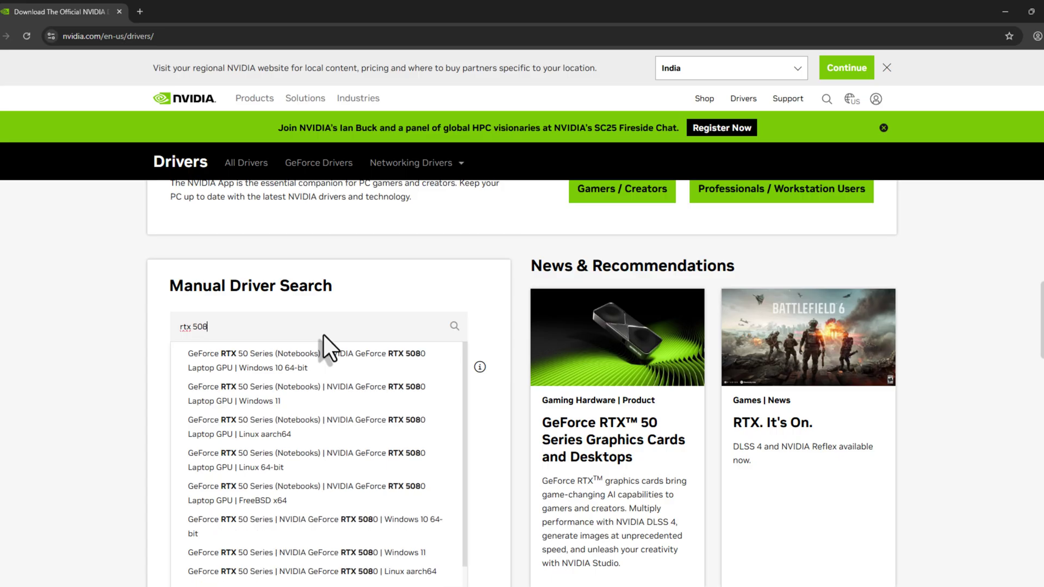
type("0 window")
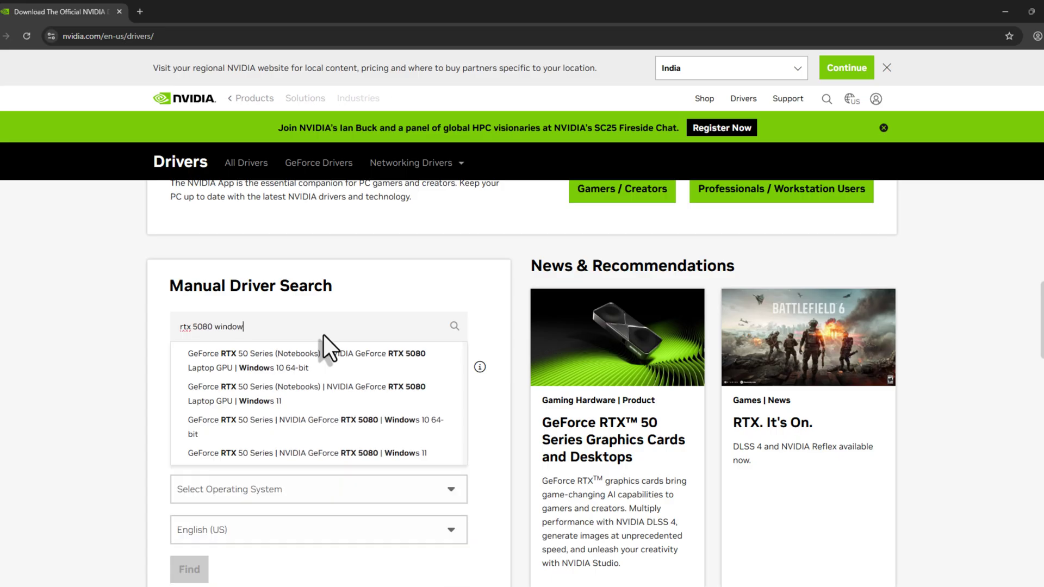
type("s 11")
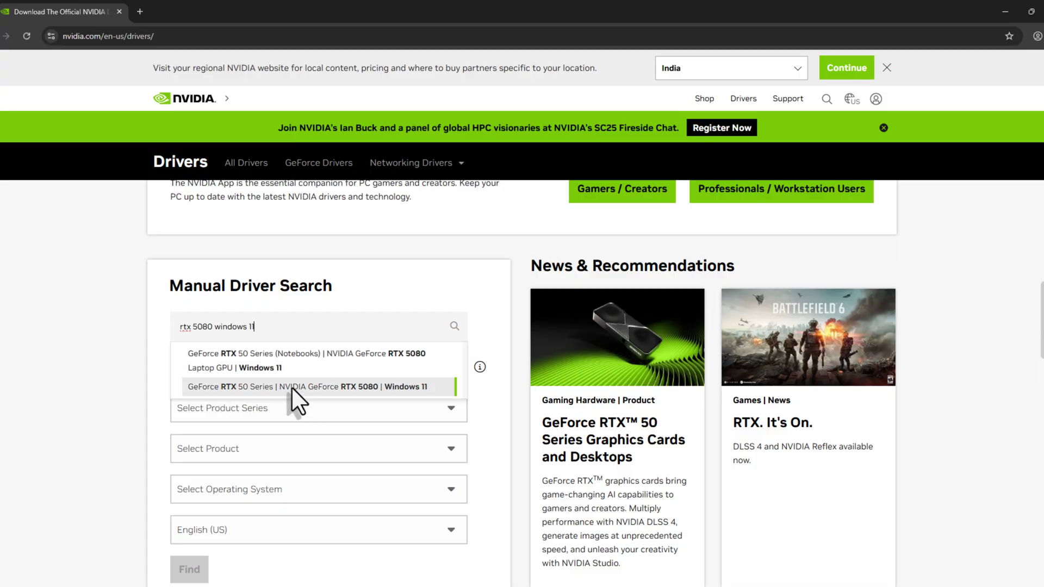
left_click(371, 387)
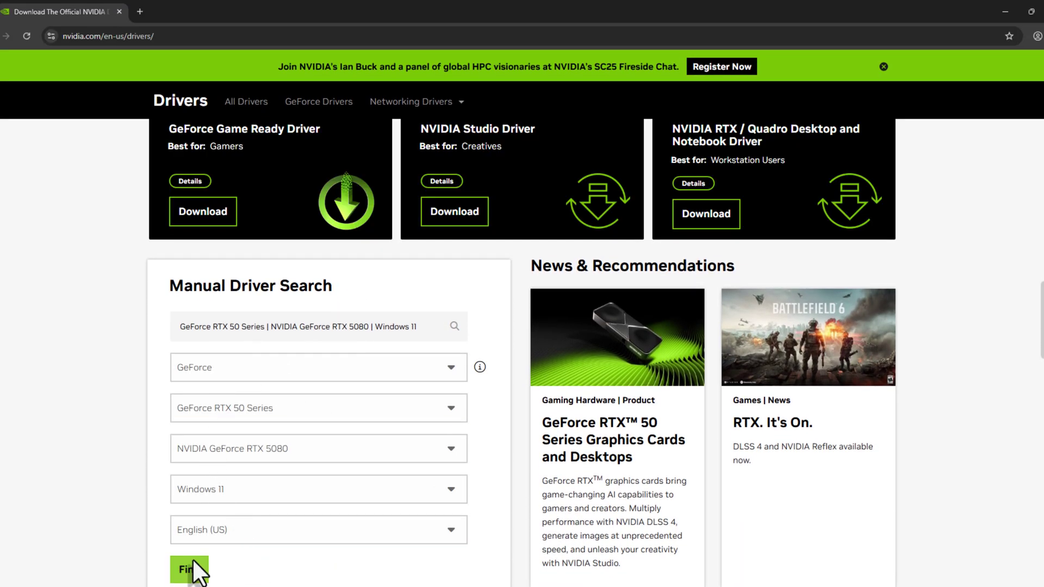
left_click(190, 569)
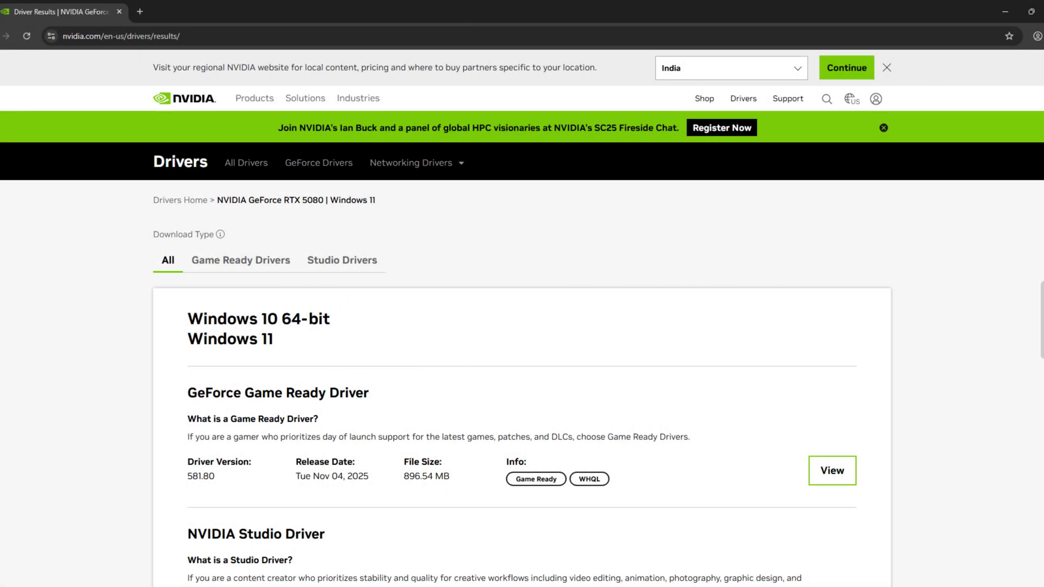
Expand the older driver versions and view the Game Ready Driver 581.57 card
scroll(716, 393, "down", 5)
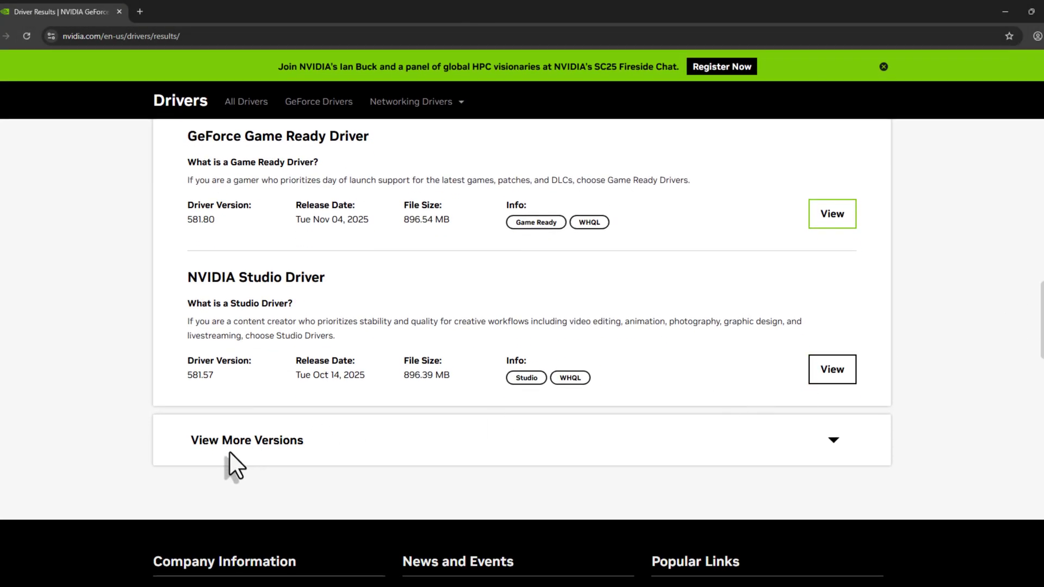
left_click(303, 445)
scroll(511, 393, "down", 5)
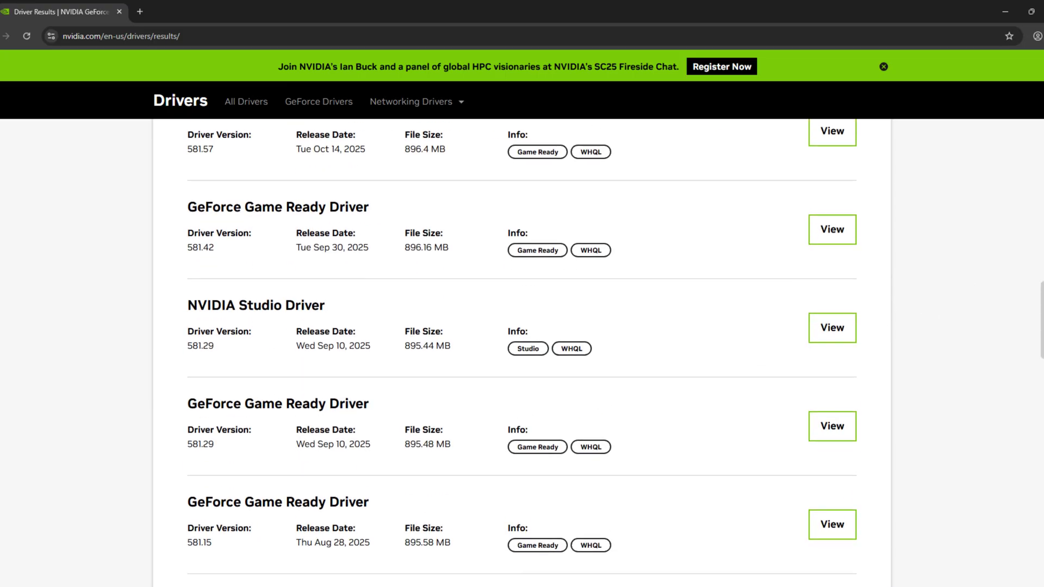
key("Home")
scroll(256, 267, "down", 3)
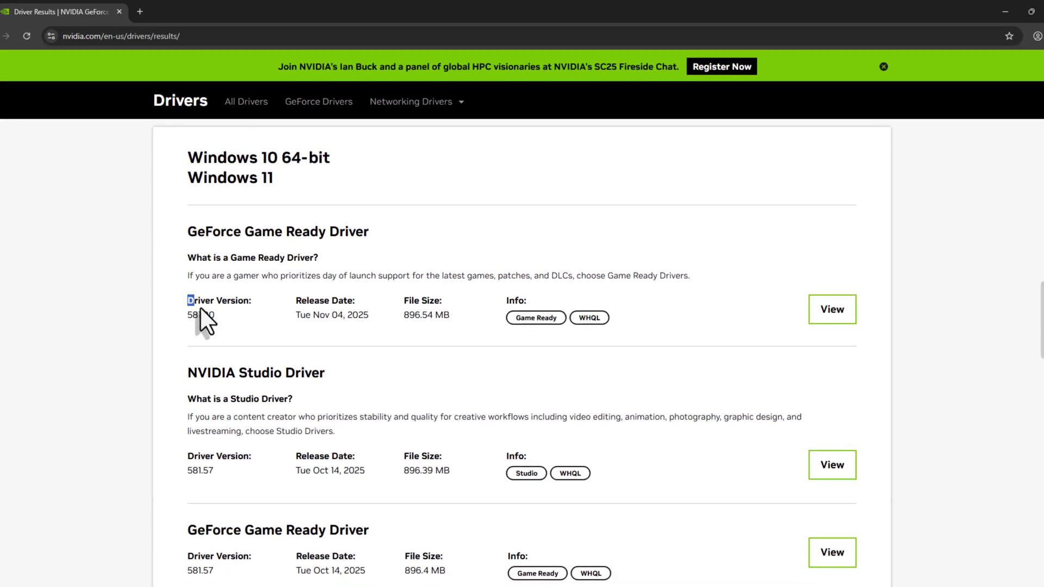
scroll(522, 351, "down", 1)
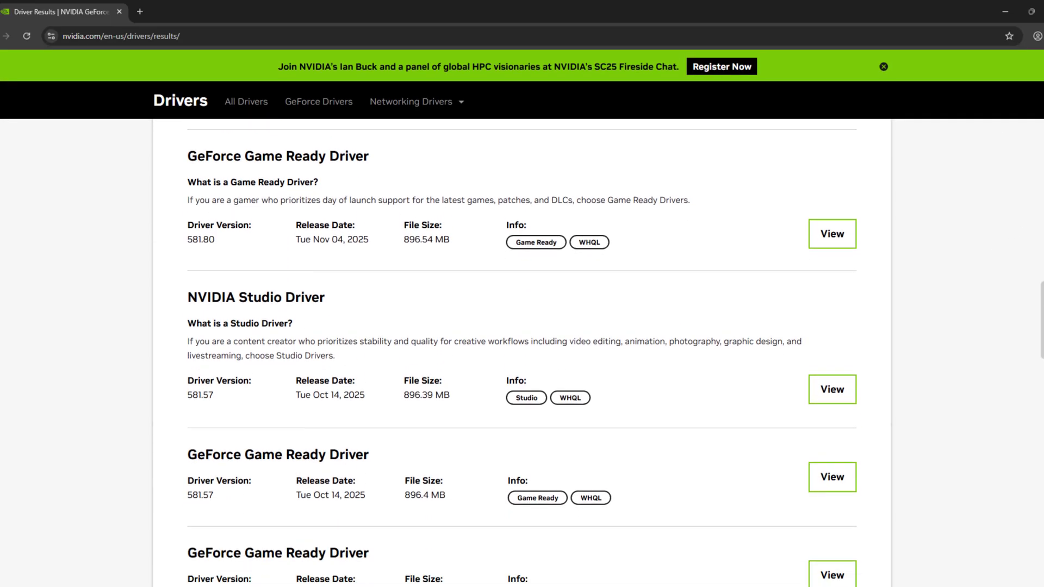
scroll(522, 351, "down", 3)
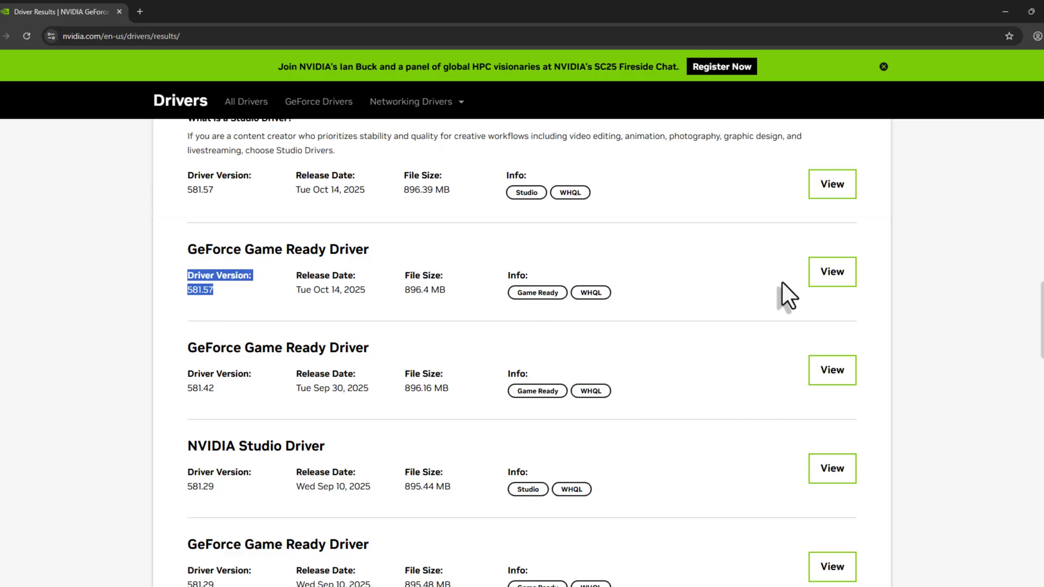
left_click(847, 279)
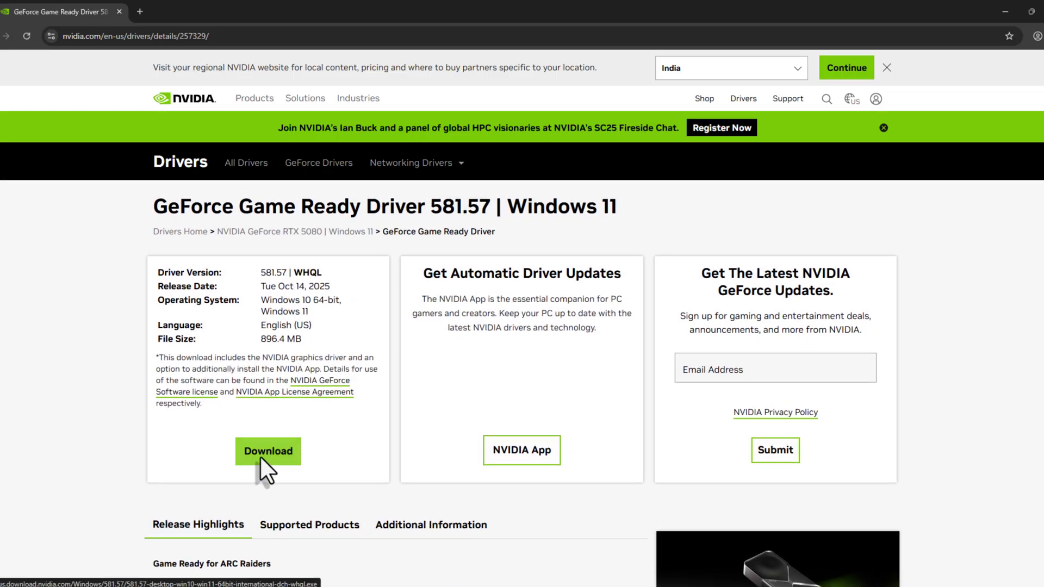
Download driver 581.57, open its installer from downloads, and allow it to run
left_click(264, 455)
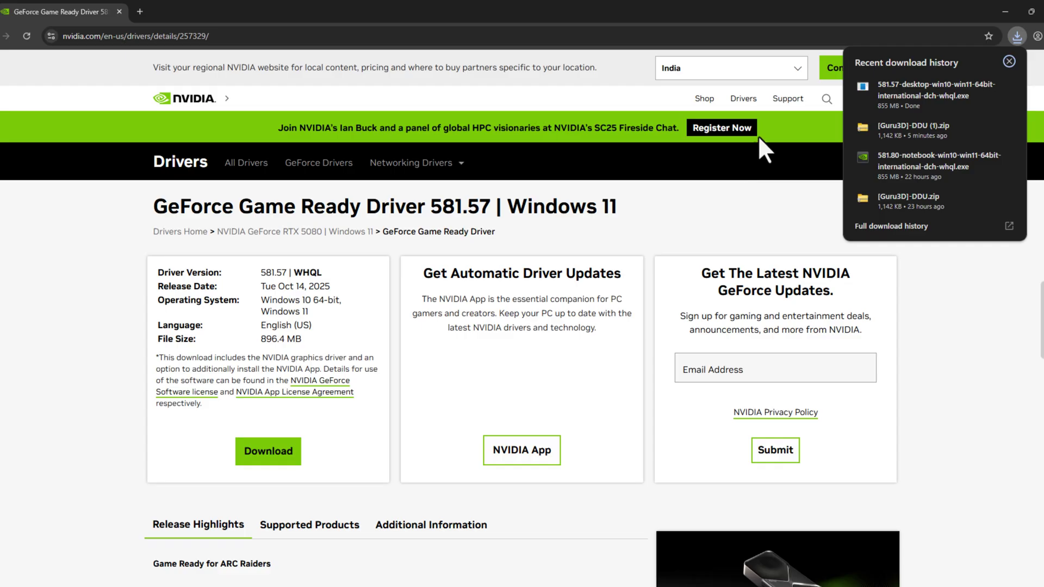
mouse_move(925, 89)
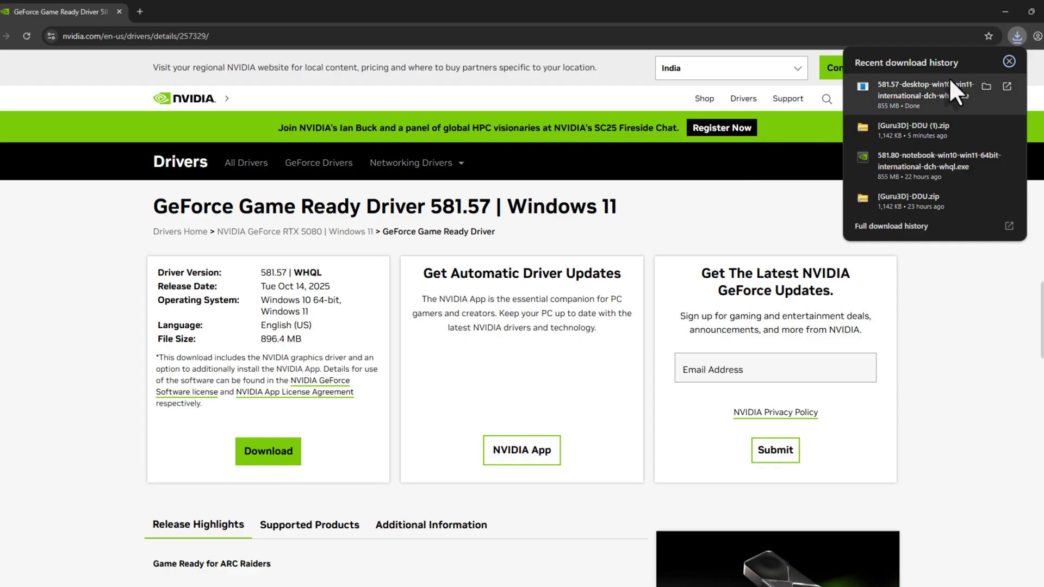
left_click(924, 92)
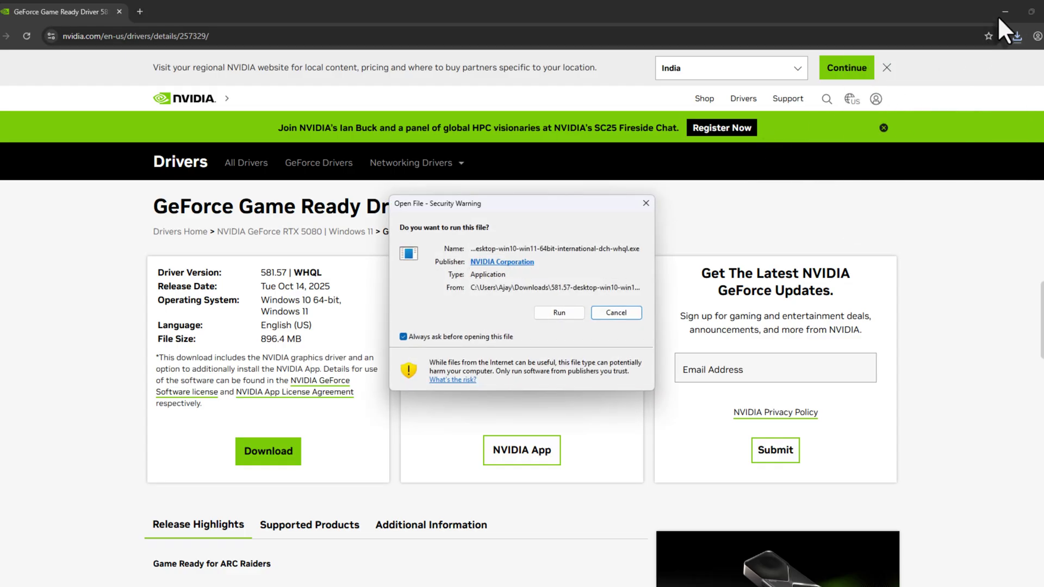
left_click(1005, 11)
left_click(574, 311)
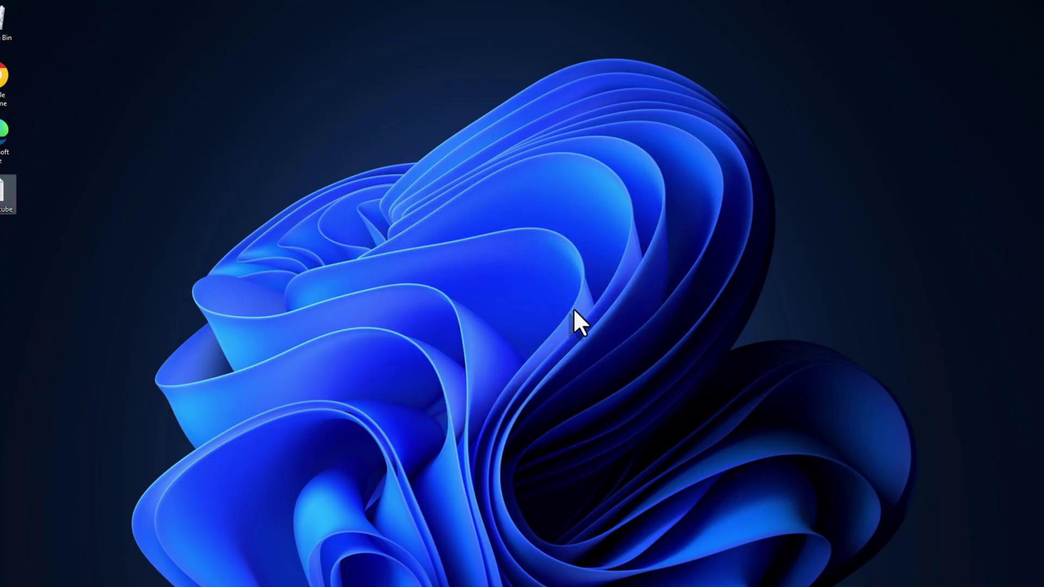
Extract the 581.57 driver files, then close the installer after it finds no NVIDIA GPU
left_click(485, 318)
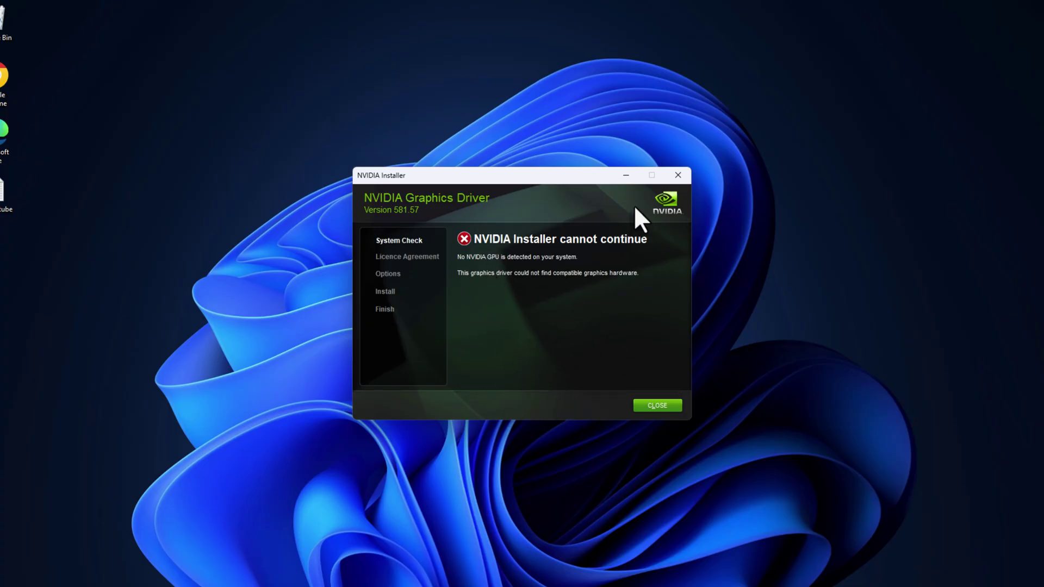
left_click(677, 175)
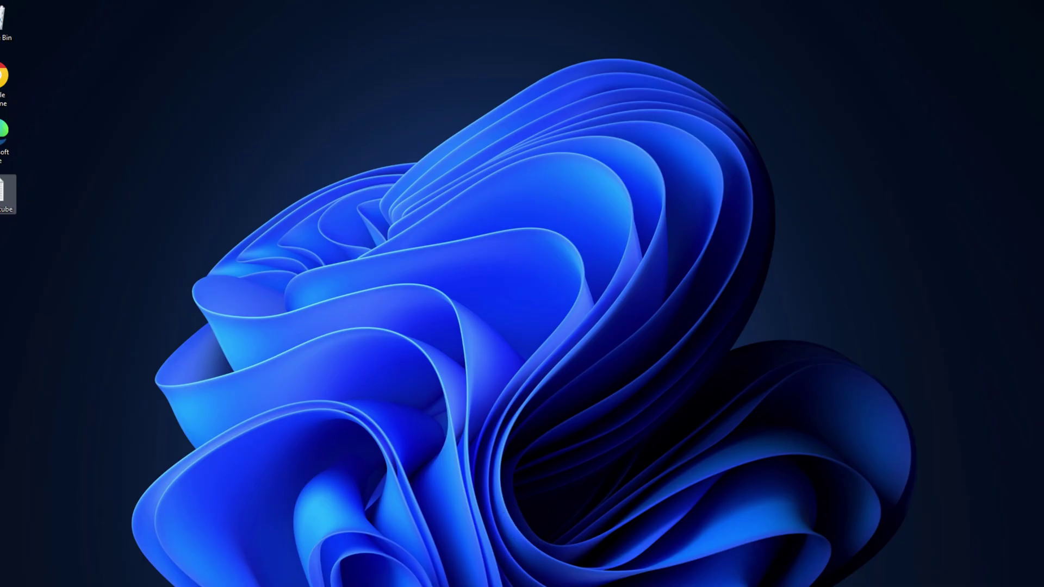
Launch Control Panel from Start search, switch to Large icons, and open Power Options
key("super+s")
type("c")
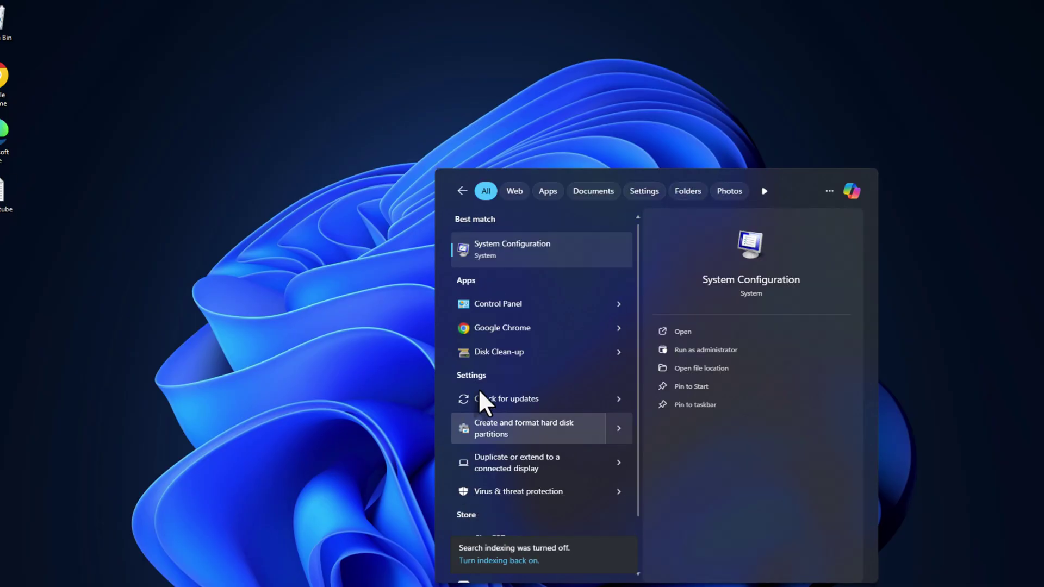
type("i")
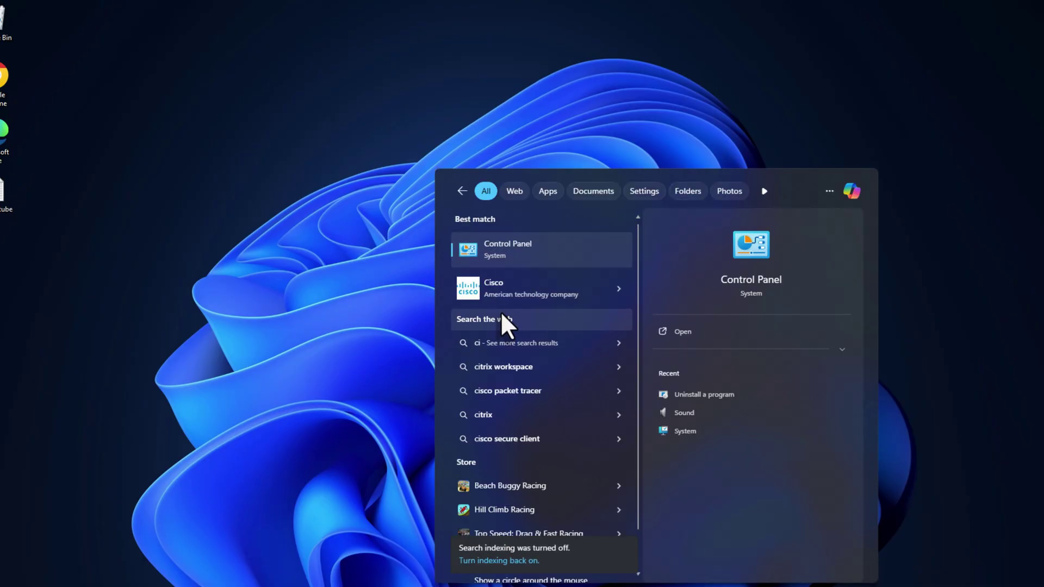
left_click(506, 257)
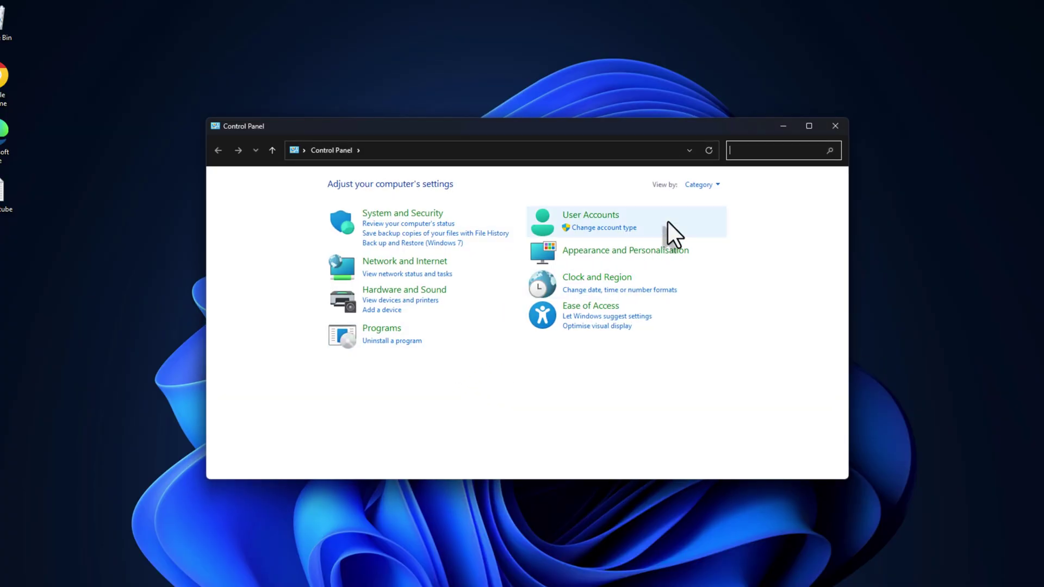
left_click(697, 187)
left_click(706, 217)
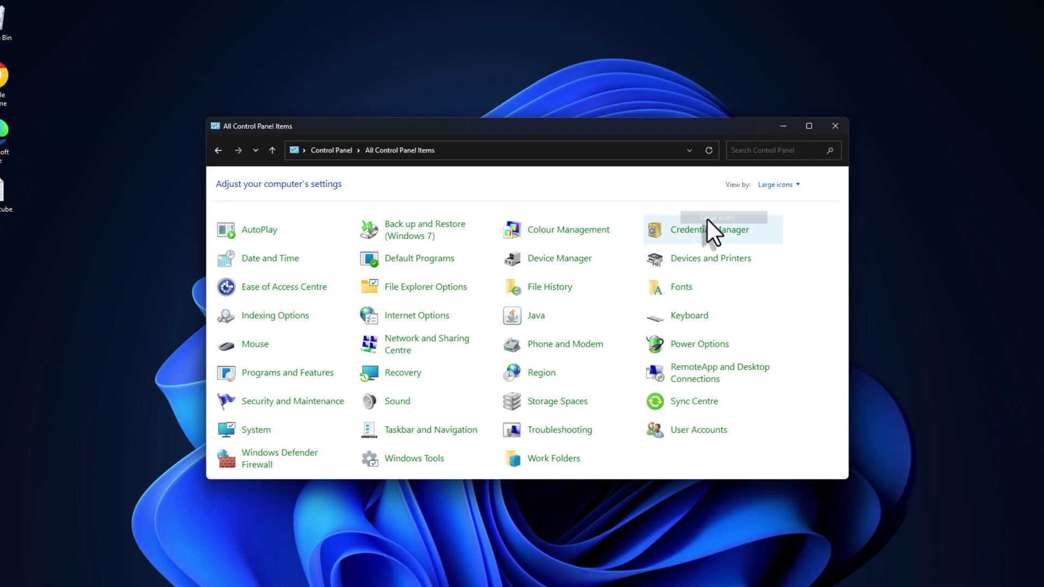
left_click(705, 343)
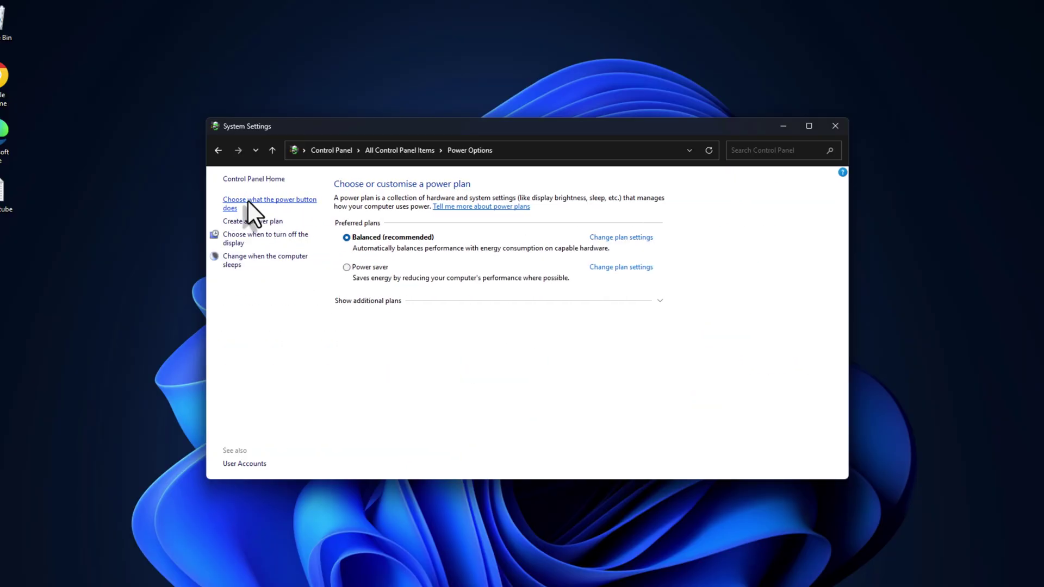
Unlock the shutdown settings, uncheck Sleep, save changes, and close the window
left_click(249, 201)
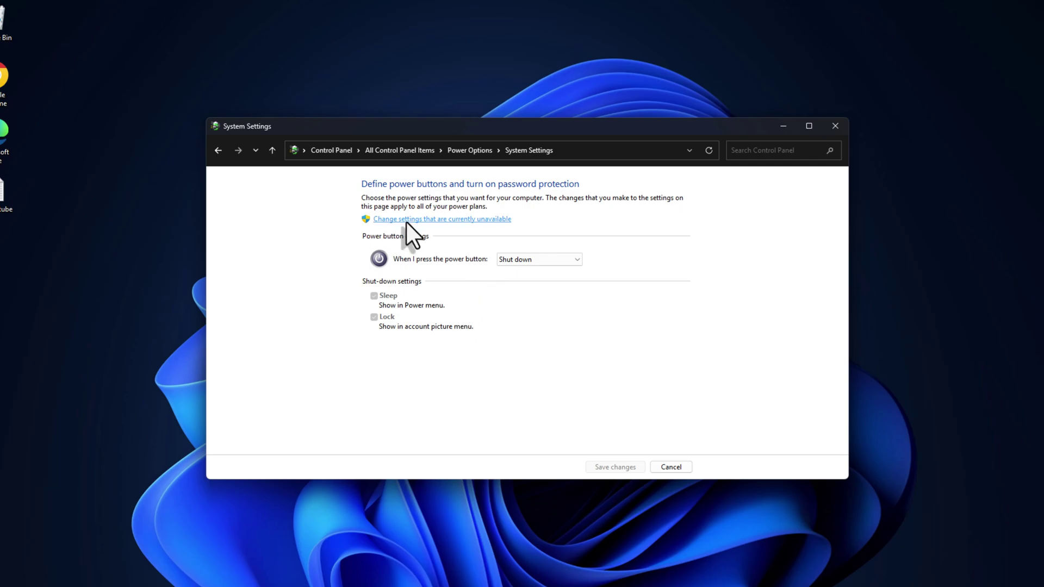
left_click(506, 220)
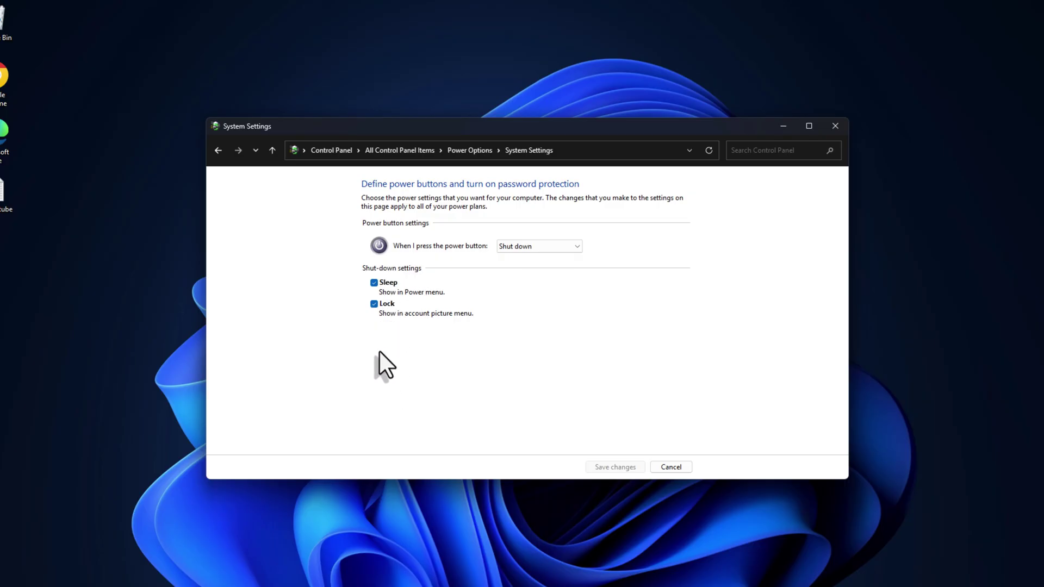
left_click(373, 282)
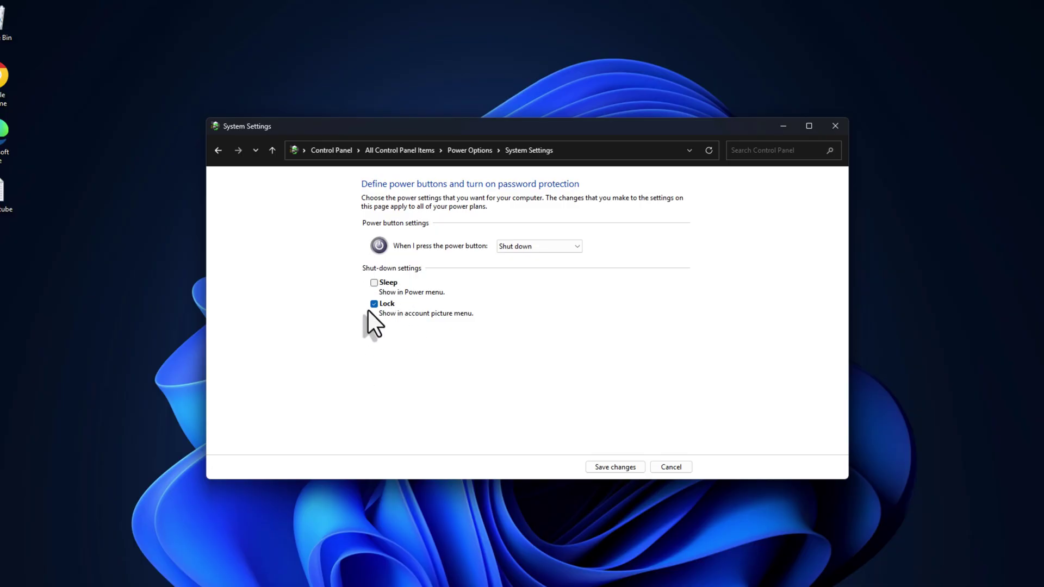
left_click(613, 468)
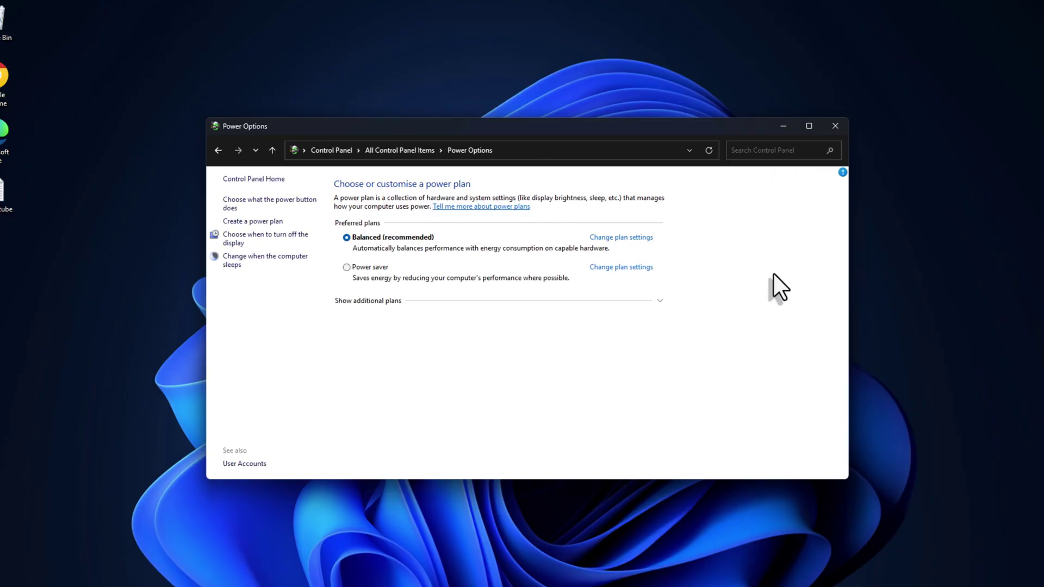
left_click(835, 130)
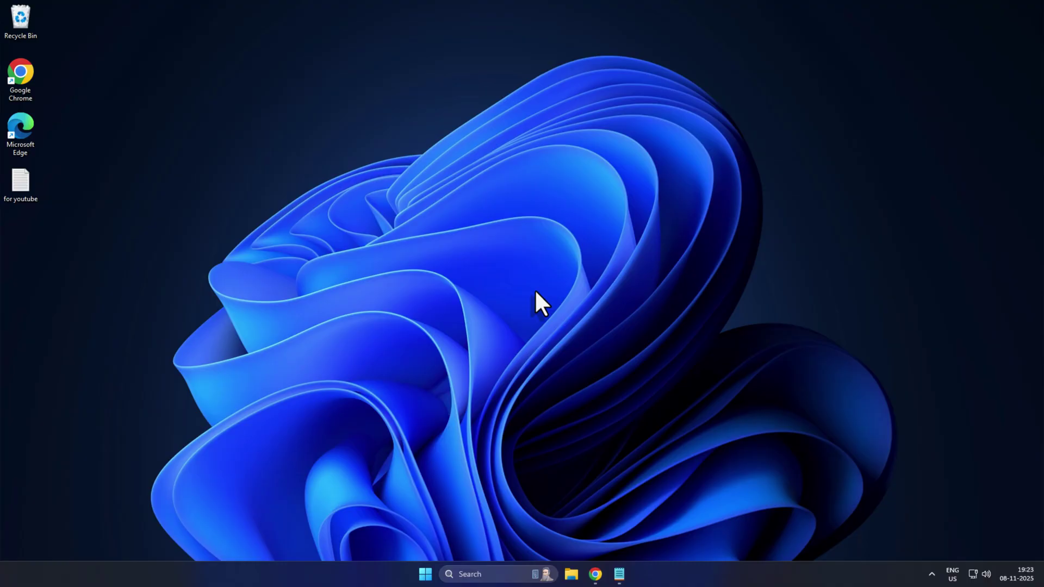